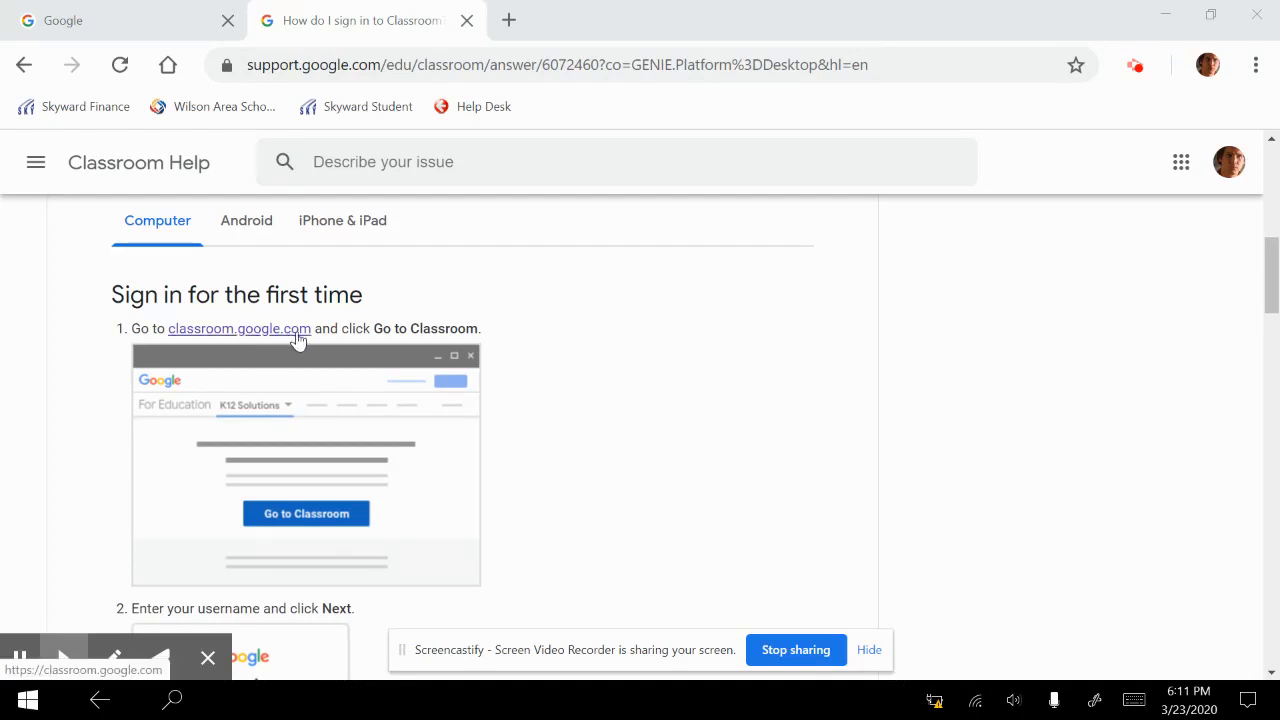
# Read through the first-time Classroom sign-in instructions for computers, from entering the username to picking a role
pyautogui.scroll(-2, 640, 451)
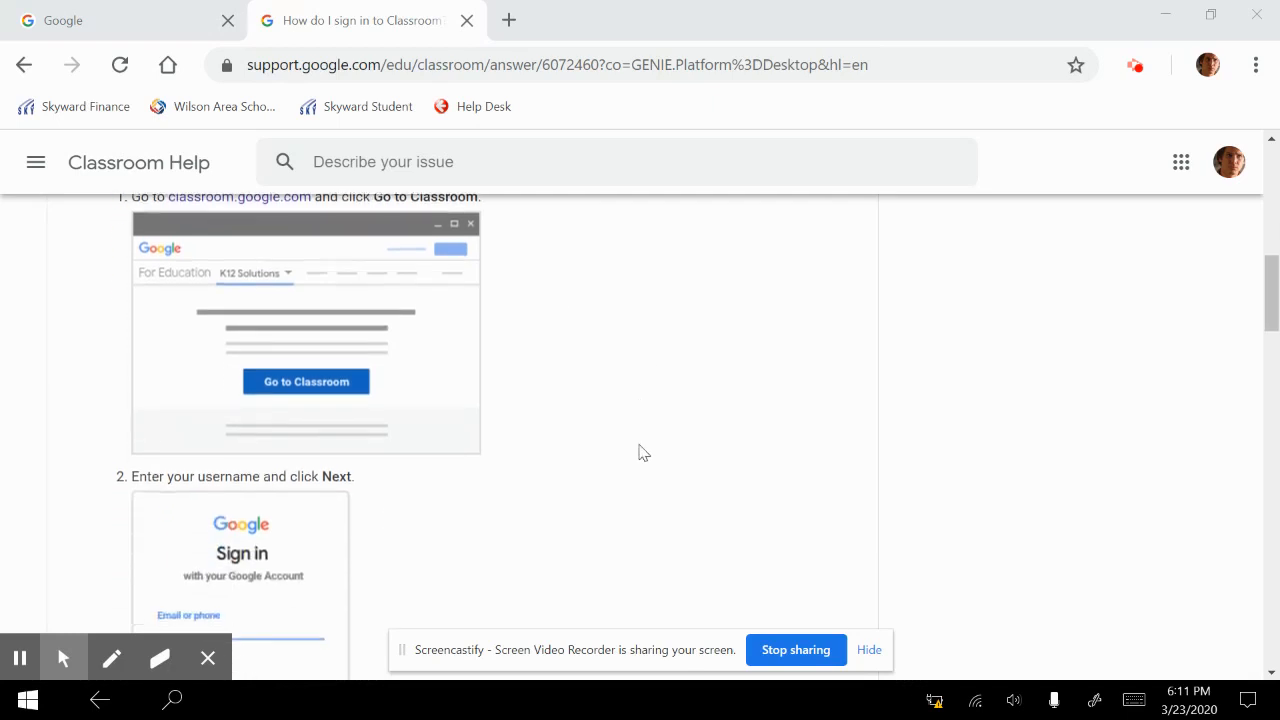
pyautogui.scroll(-2, 640, 451)
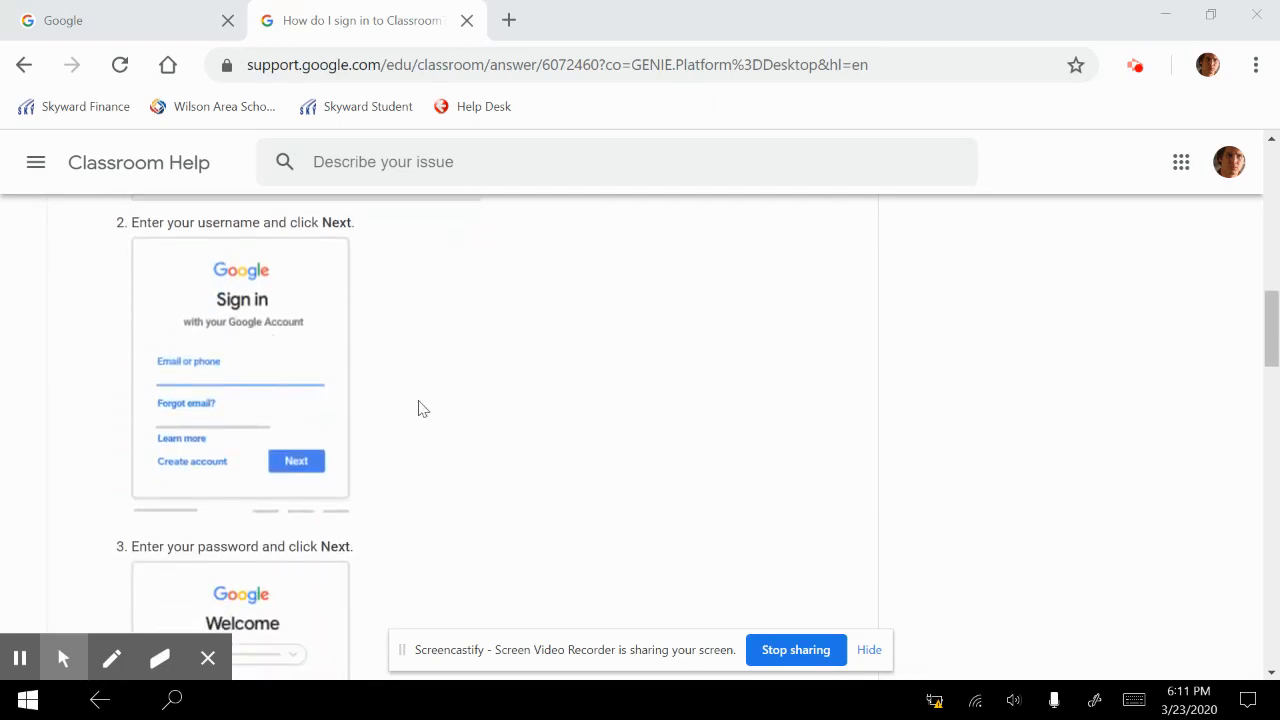
pyautogui.scroll(-1, 491, 423)
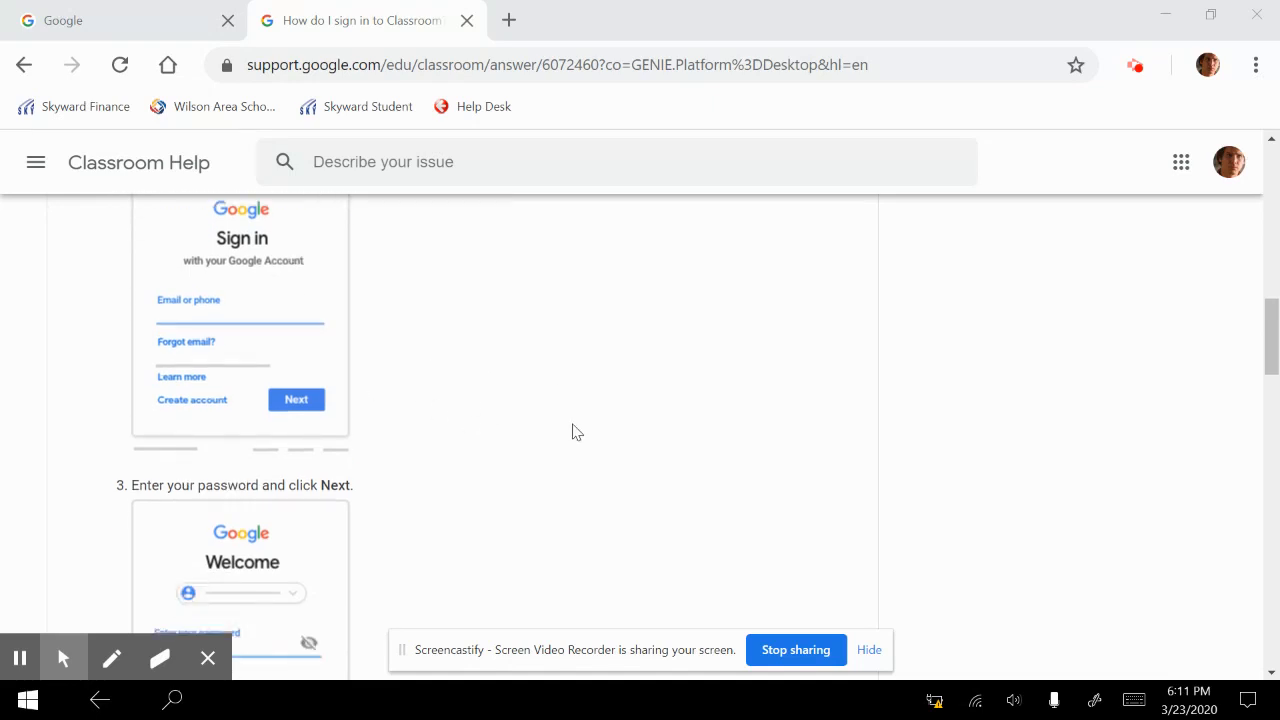
pyautogui.scroll(-2, 574, 431)
pyautogui.scroll(-1, 576, 431)
pyautogui.scroll(-2, 576, 431)
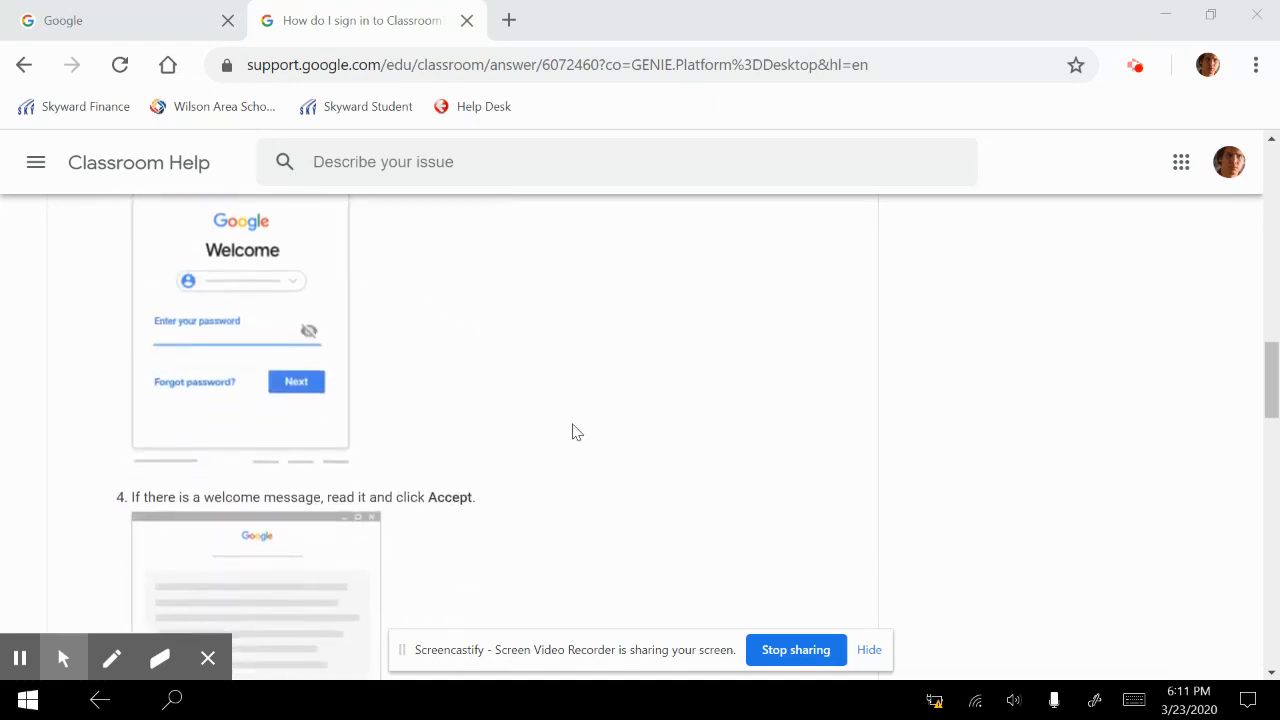
pyautogui.scroll(-2, 576, 431)
pyautogui.scroll(-2, 576, 431)
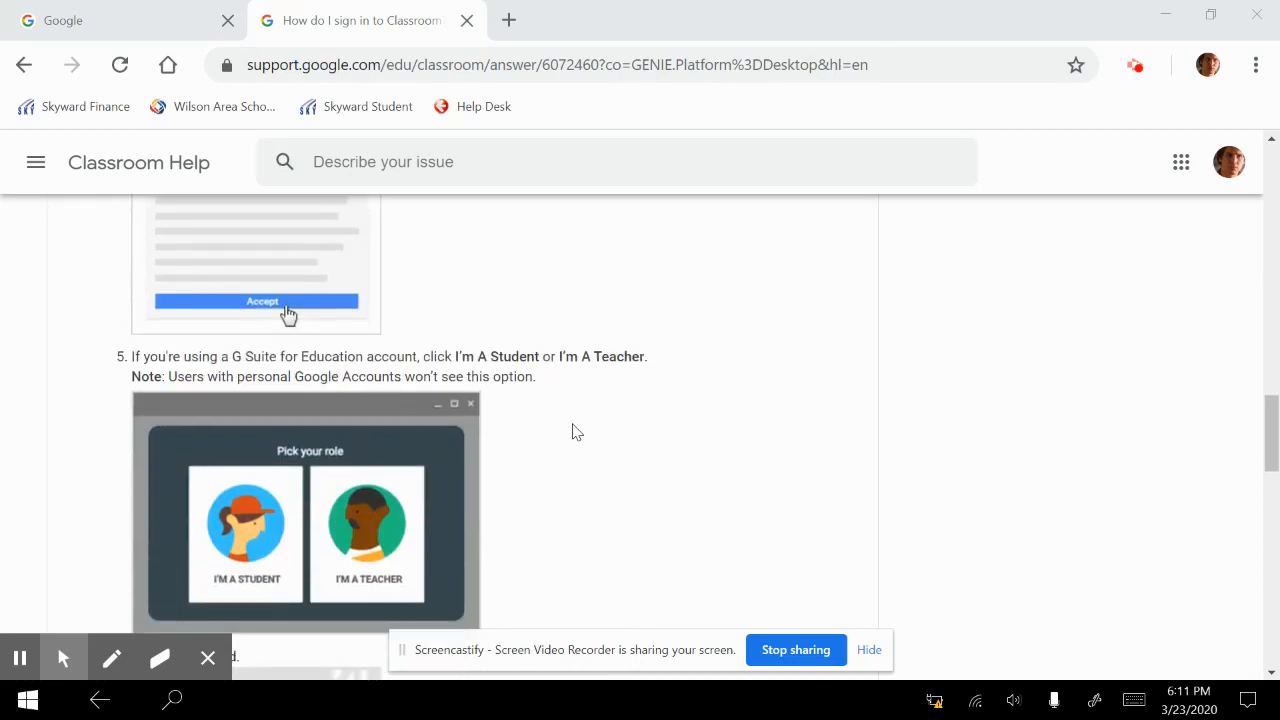
pyautogui.scroll(-1, 576, 431)
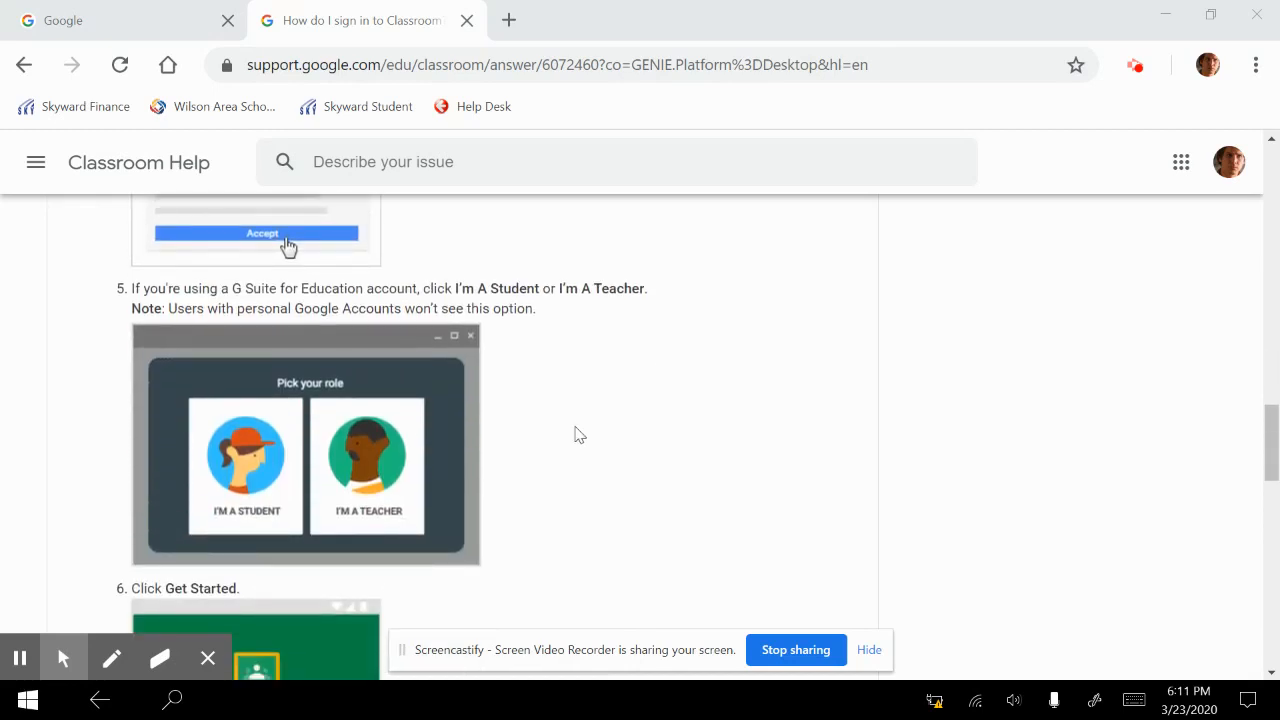
pyautogui.scroll(-1, 545, 402)
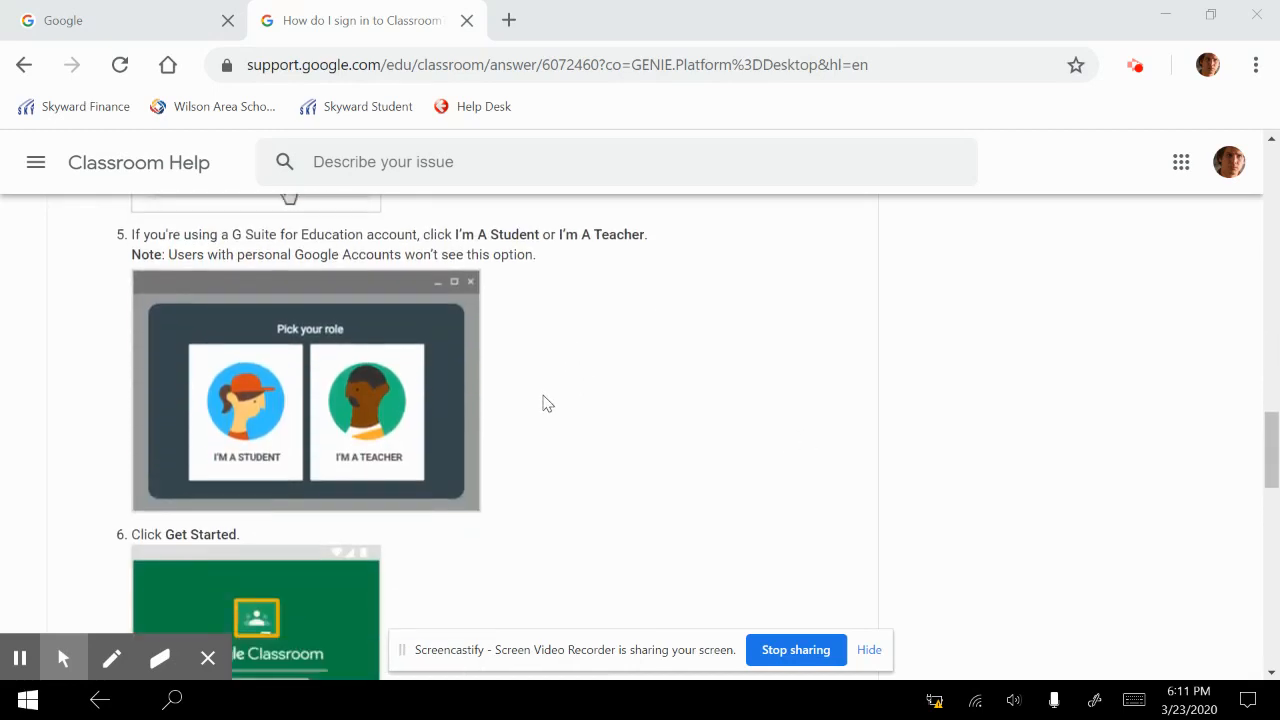
pyautogui.scroll(-1, 730, 442)
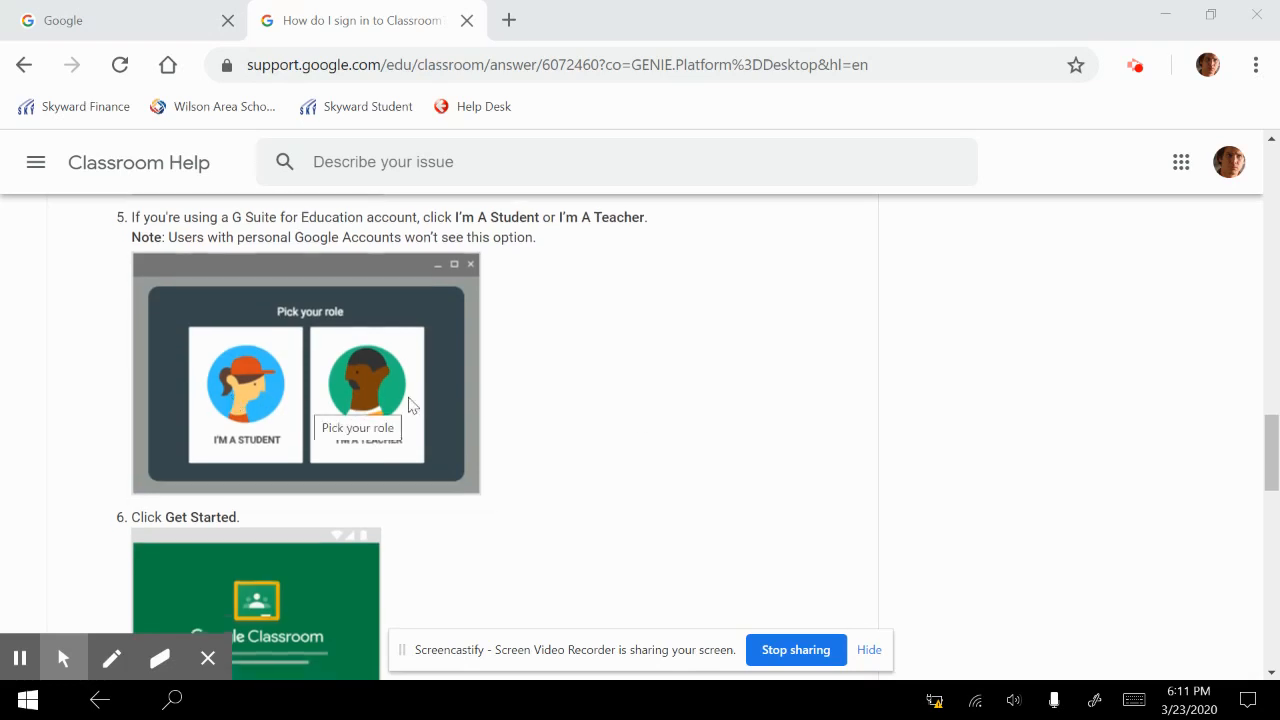
# Circle the teacher picture in the role-selection illustration freehand in blue with the pen tool
pyautogui.click(111, 657)
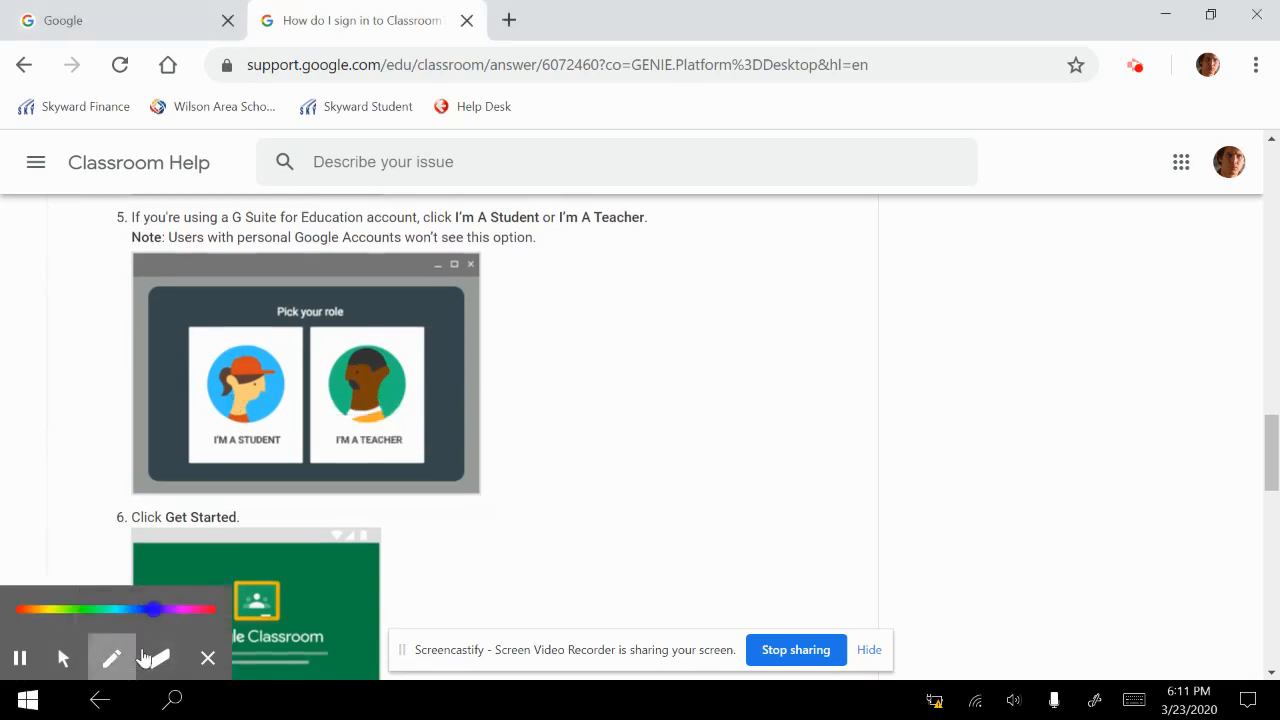
pyautogui.moveTo(376, 338)
pyautogui.mouseDown()
pyautogui.moveTo(416, 380)
pyautogui.moveTo(411, 368)
pyautogui.mouseUp()
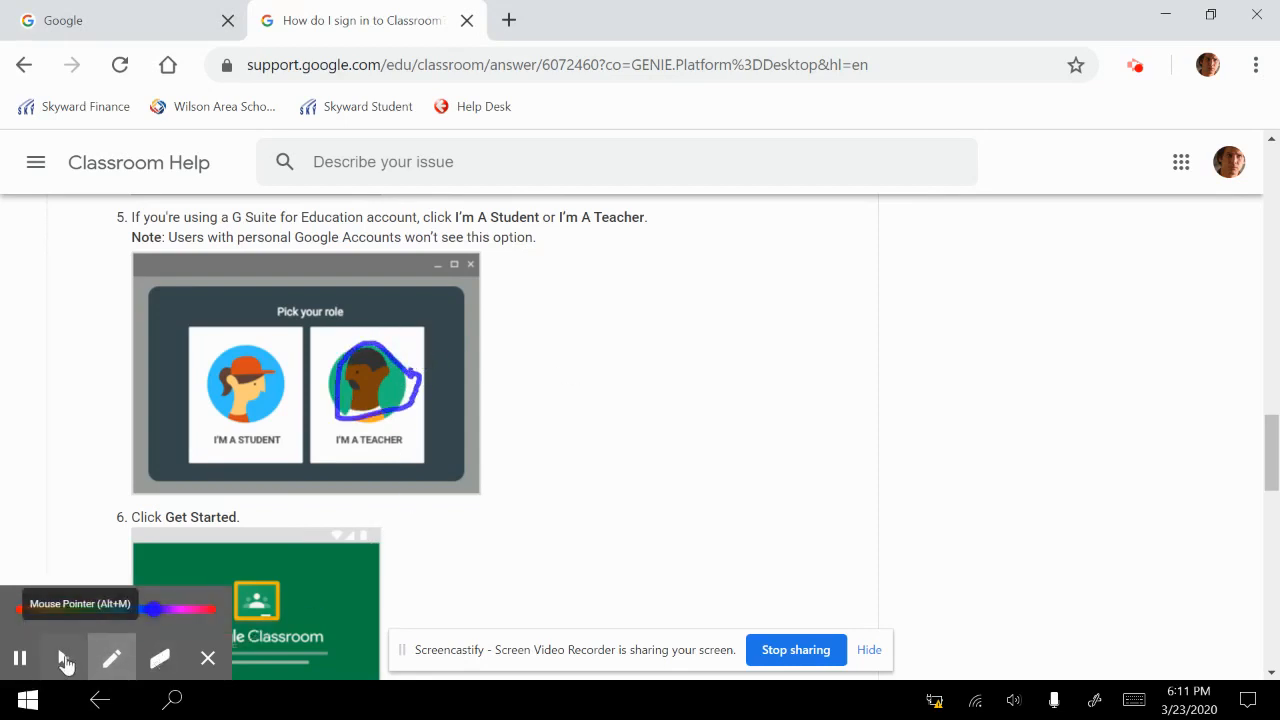
pyautogui.click(64, 658)
# Review the Get Started step and the section on trouble signing in
pyautogui.scroll(-5, 566, 493)
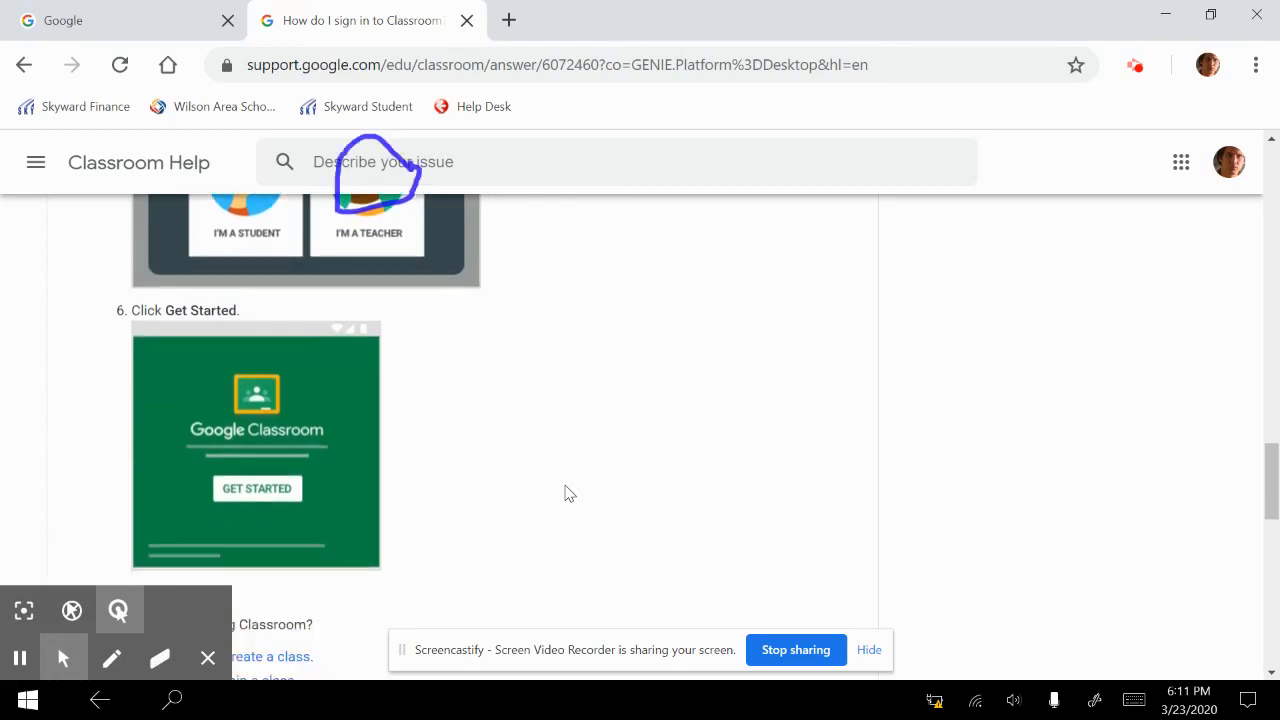
pyautogui.scroll(-1, 566, 493)
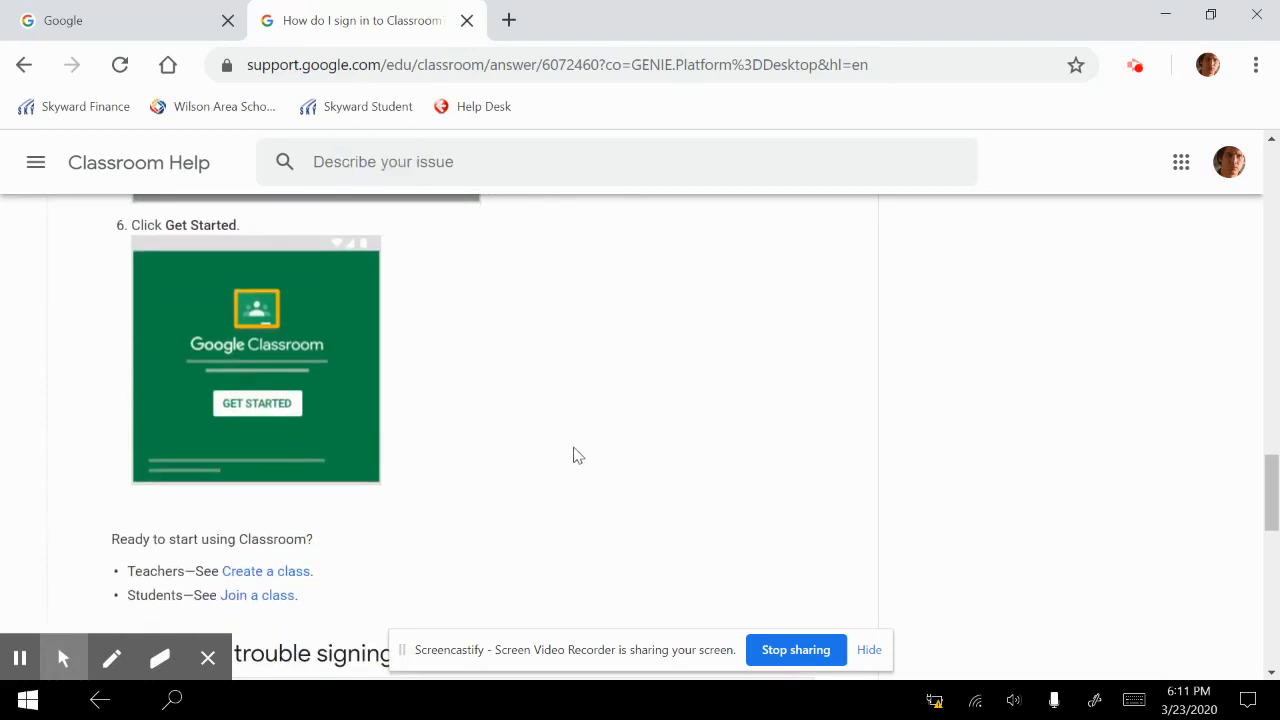
pyautogui.scroll(-2, 575, 455)
pyautogui.scroll(-1, 575, 455)
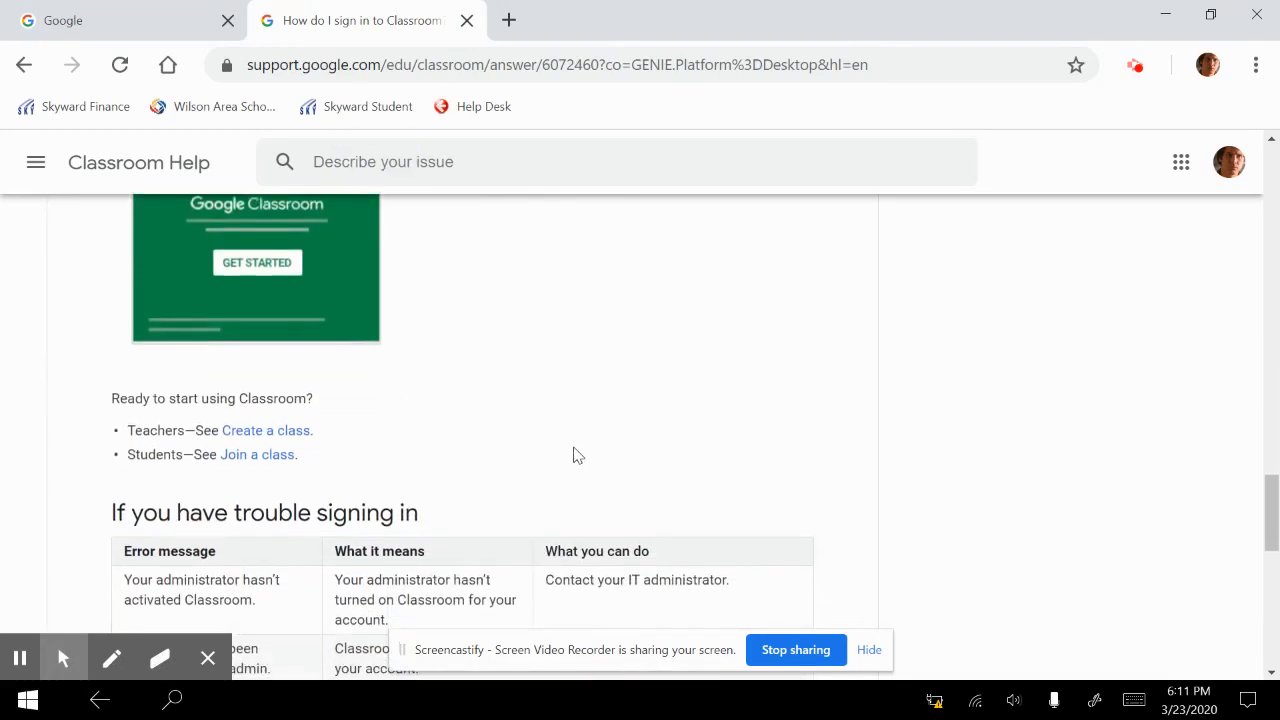
pyautogui.scroll(2, 575, 455)
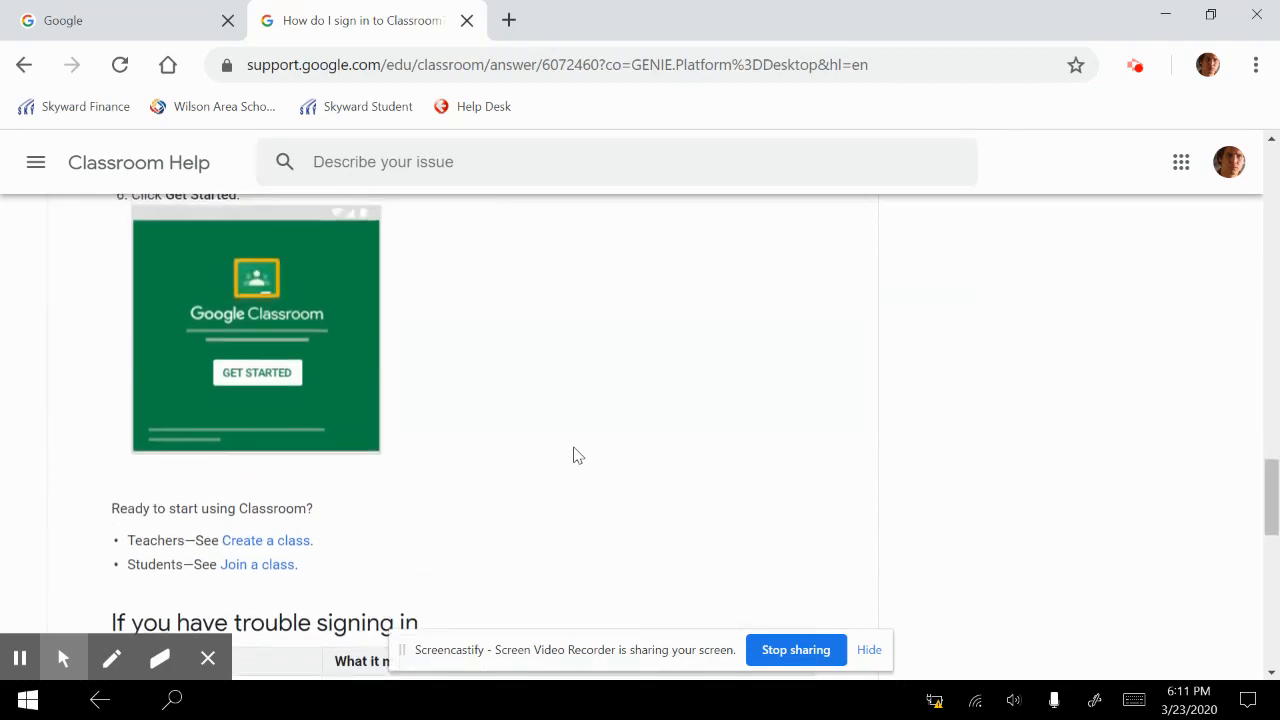
pyautogui.scroll(2, 575, 455)
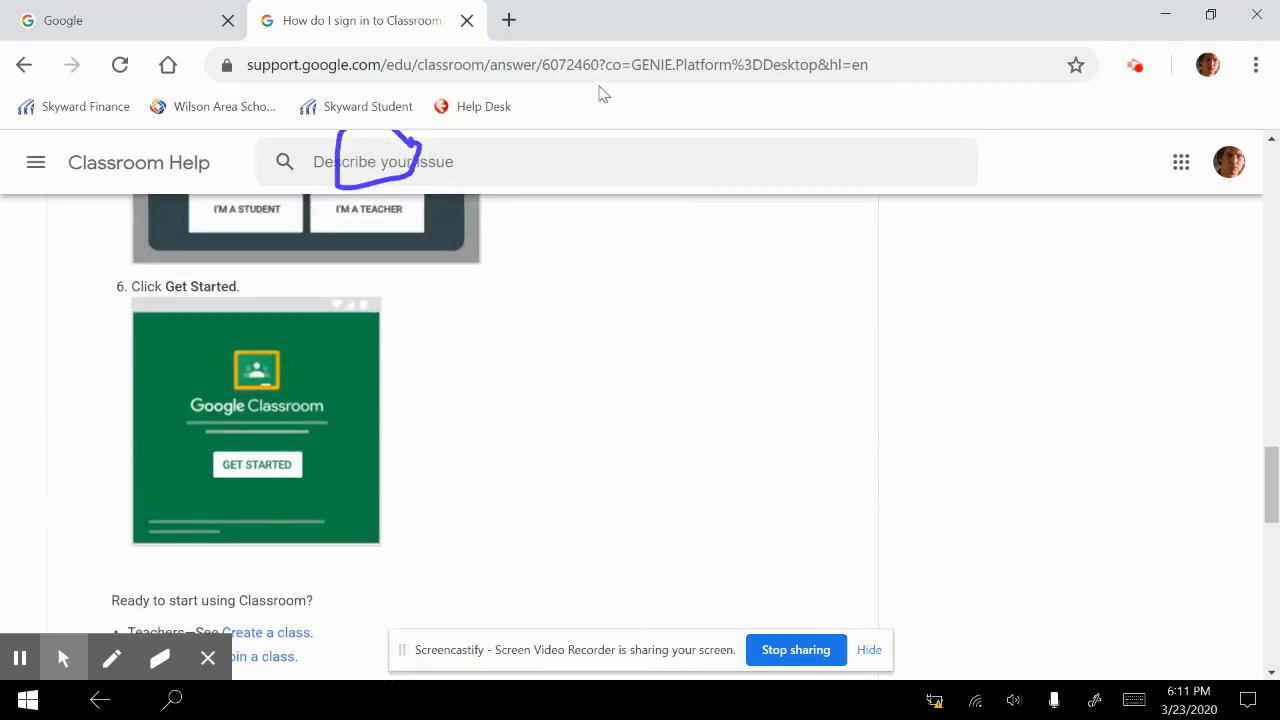
pyautogui.click(603, 64)
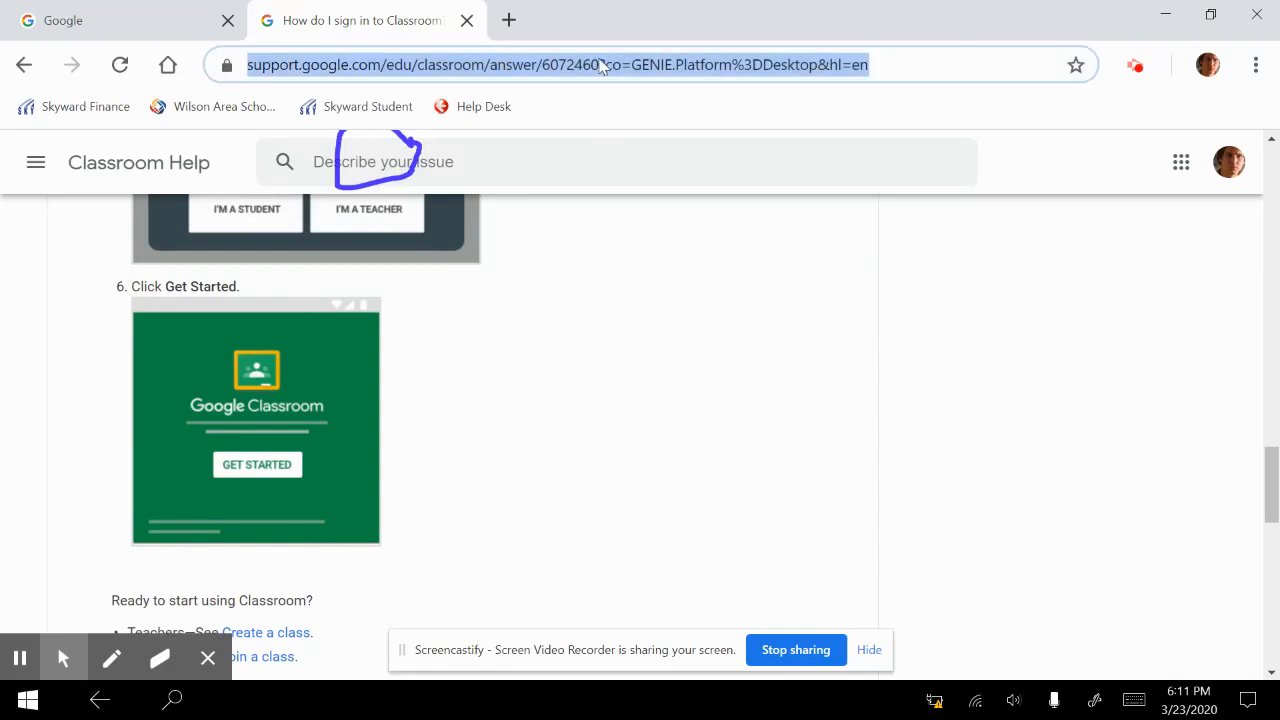
pyautogui.write('cl')
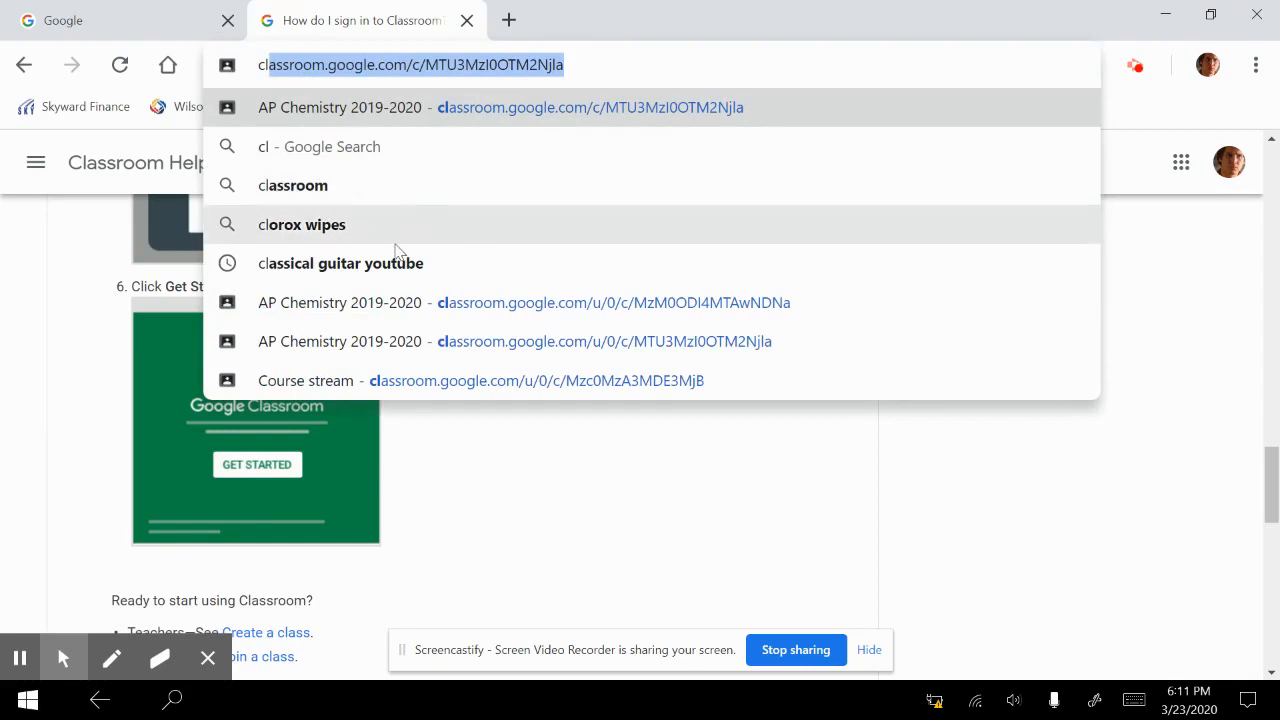
pyautogui.click(365, 310)
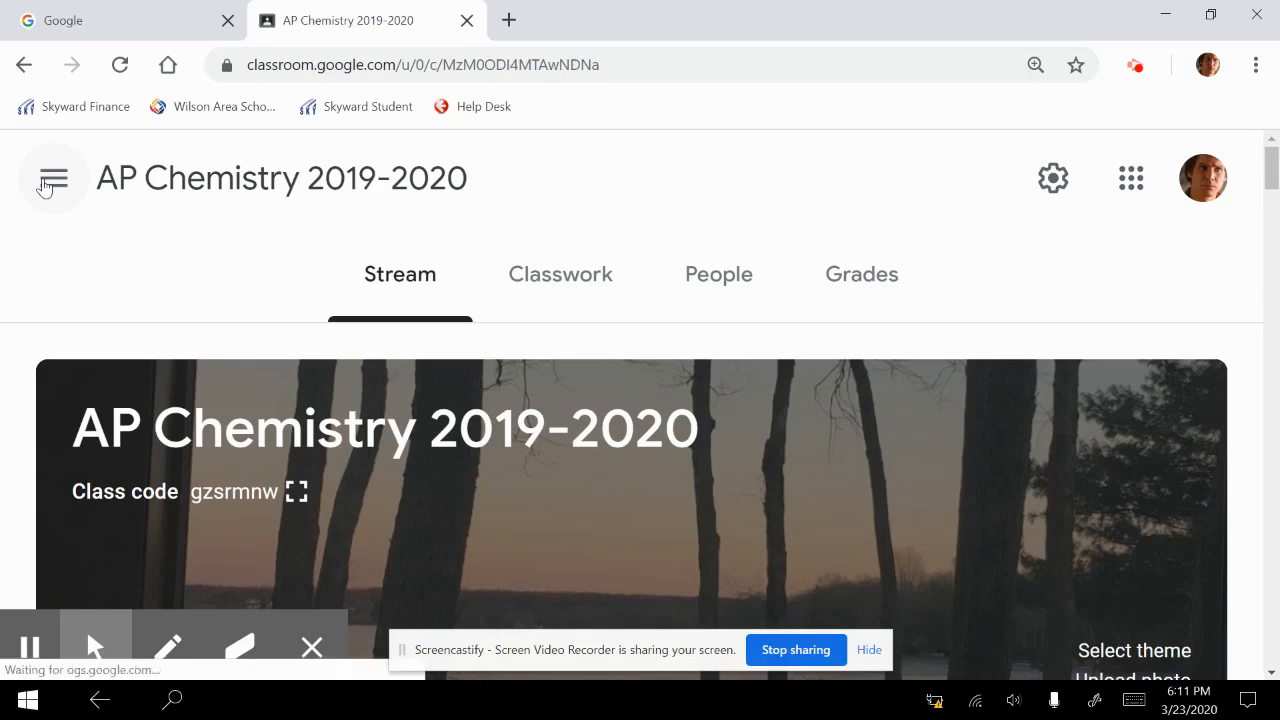
# Go from the AP Chemistry class to the Classes overview and look through the class cards
pyautogui.click(44, 184)
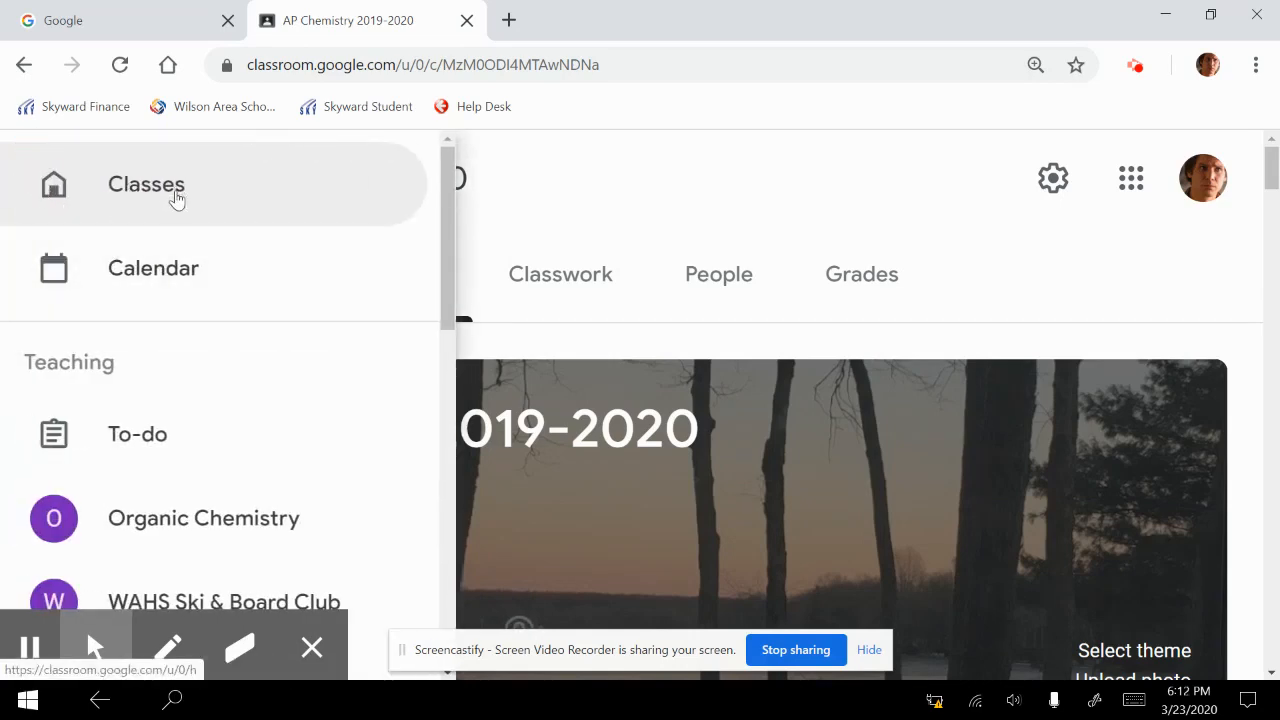
pyautogui.click(652, 183)
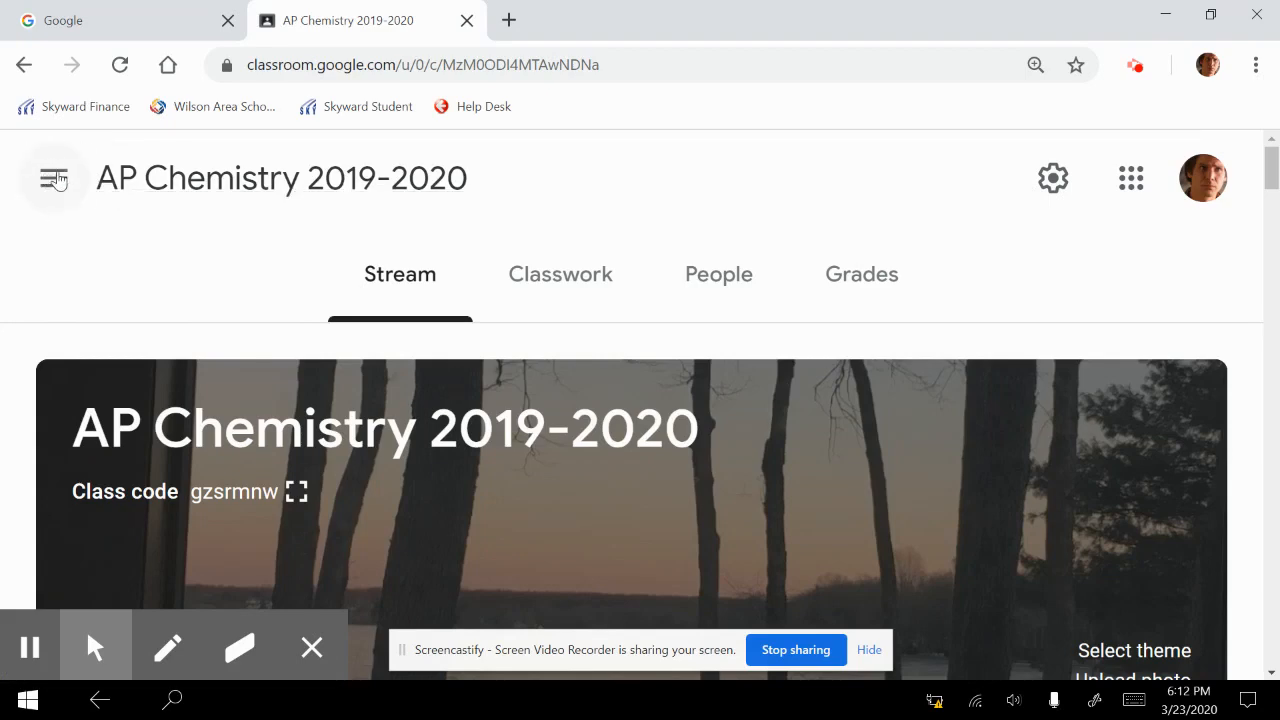
pyautogui.click(54, 179)
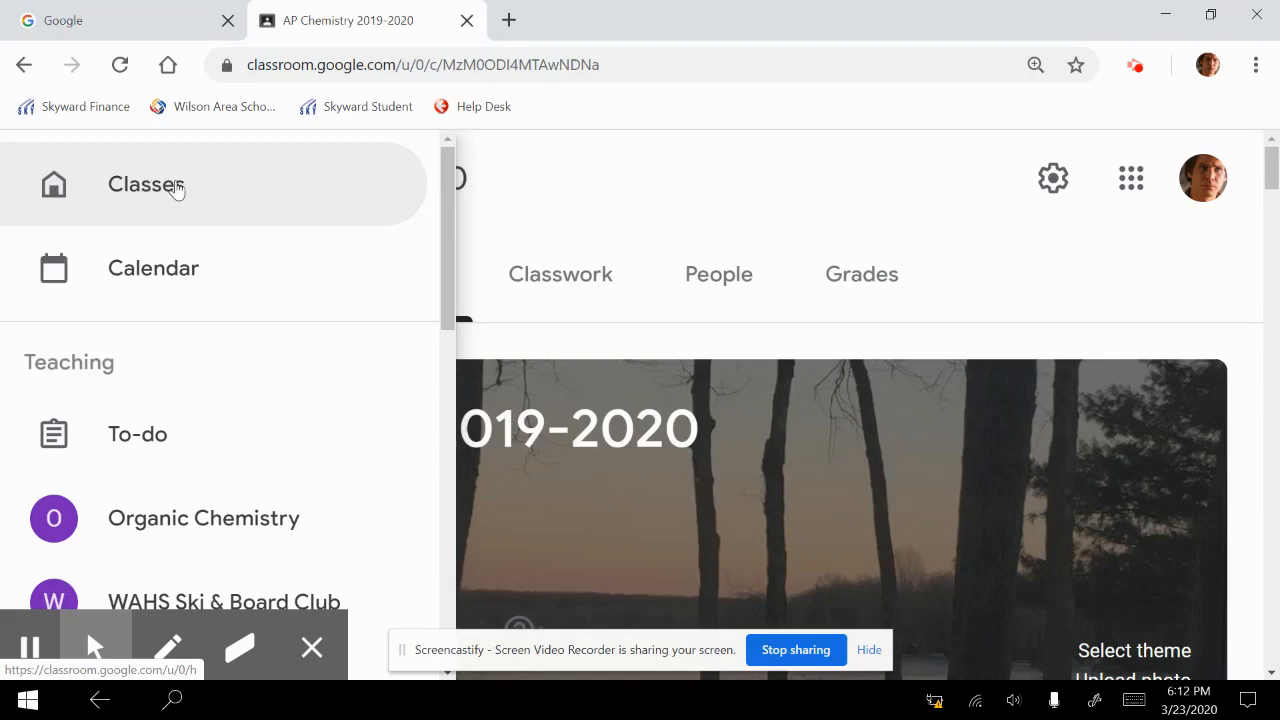
pyautogui.click(176, 188)
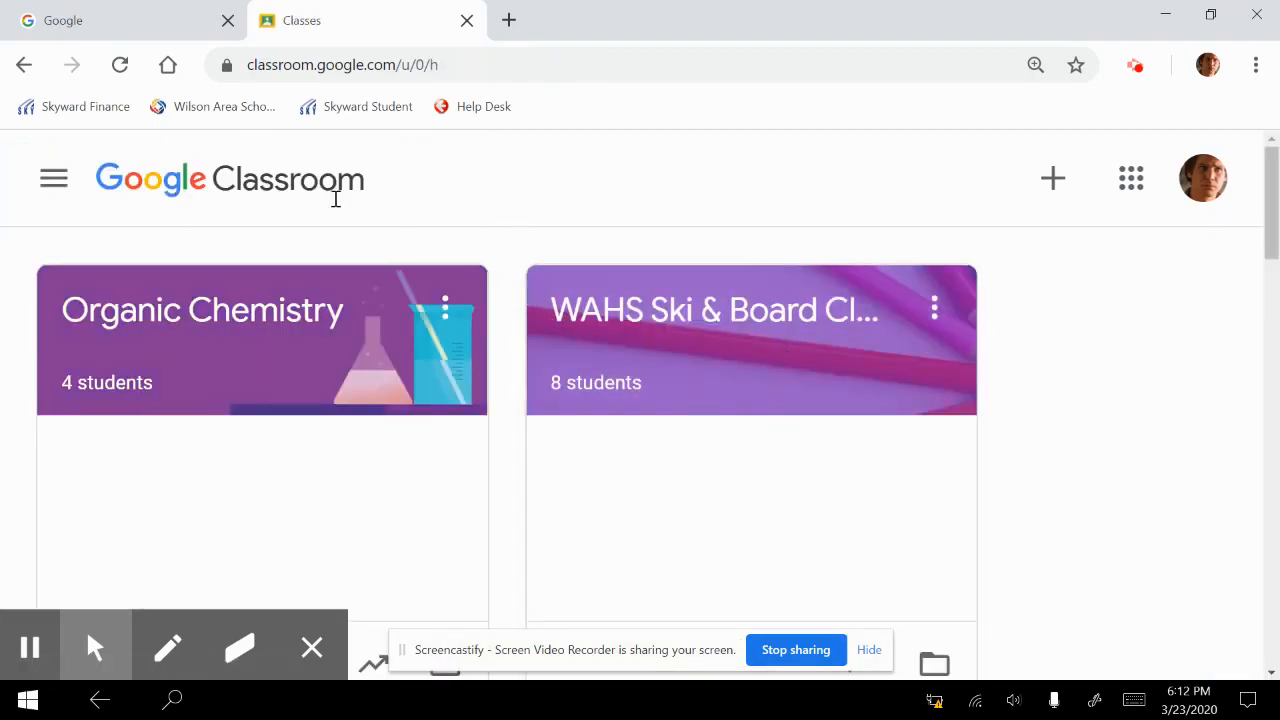
pyautogui.scroll(-9, 500, 337)
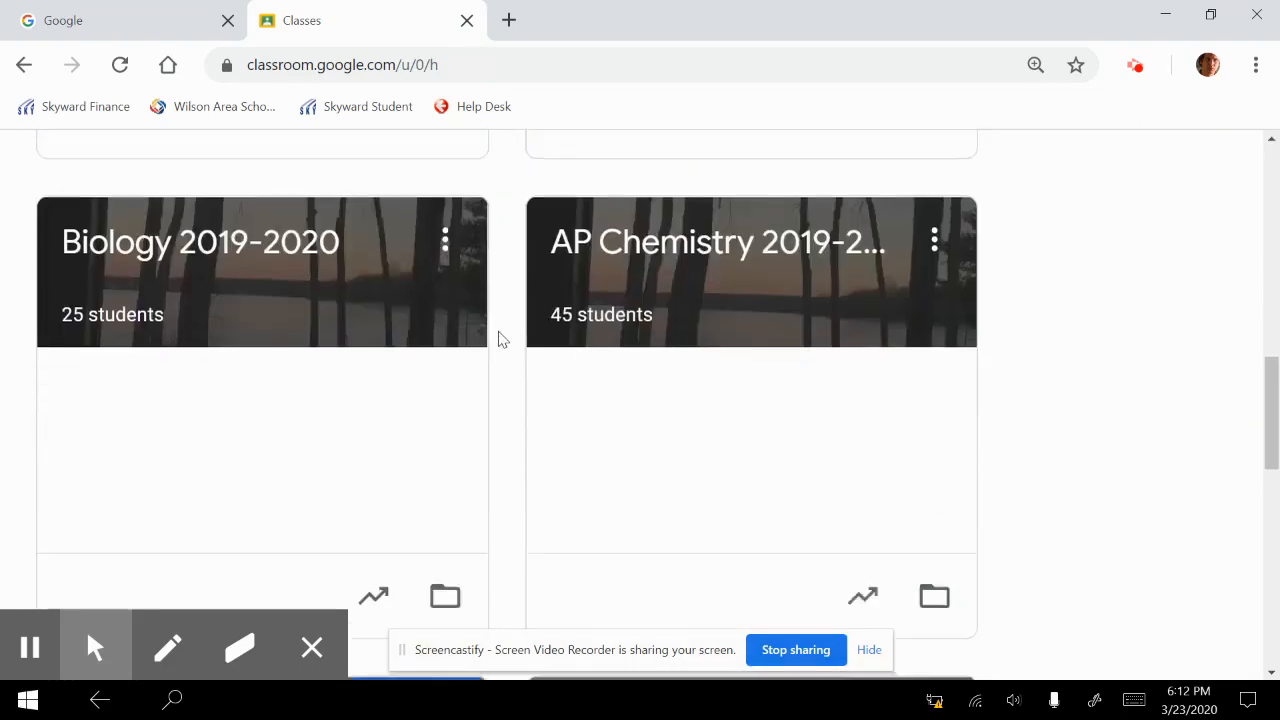
pyautogui.scroll(10, 500, 337)
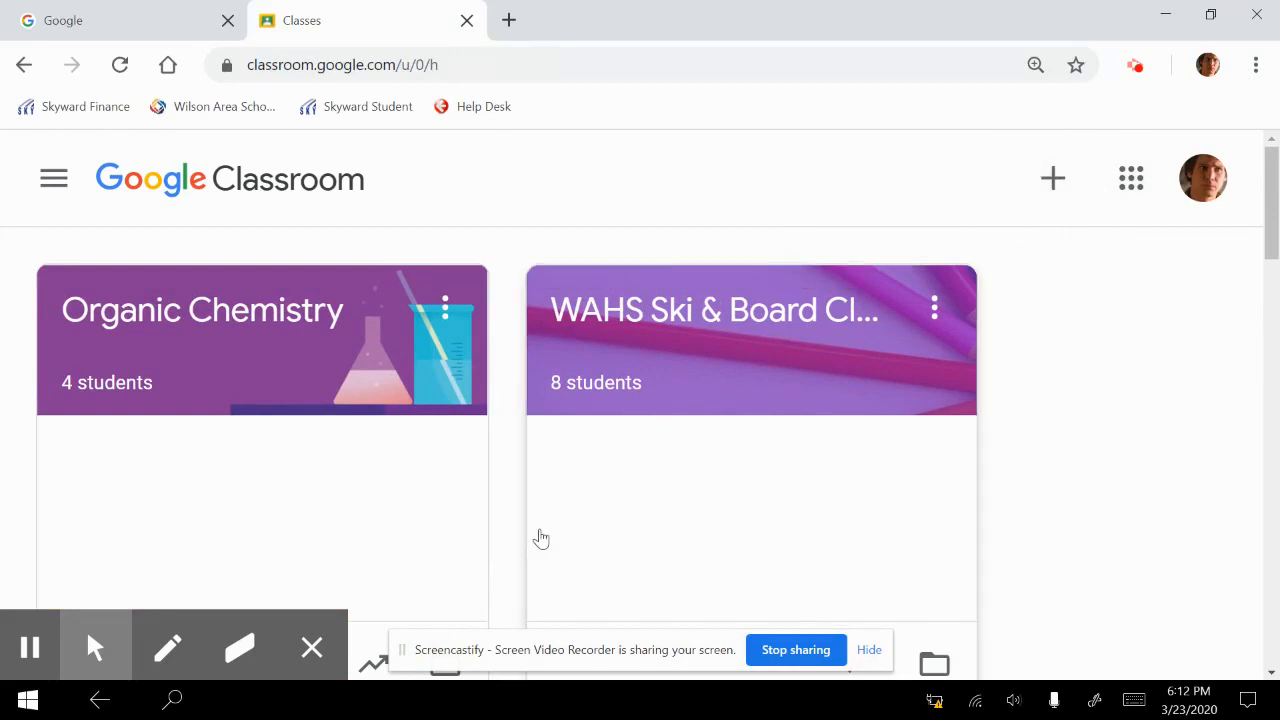
# Circle the plus sign for creating or joining a class freehand in blue with the pen tool
pyautogui.click(167, 648)
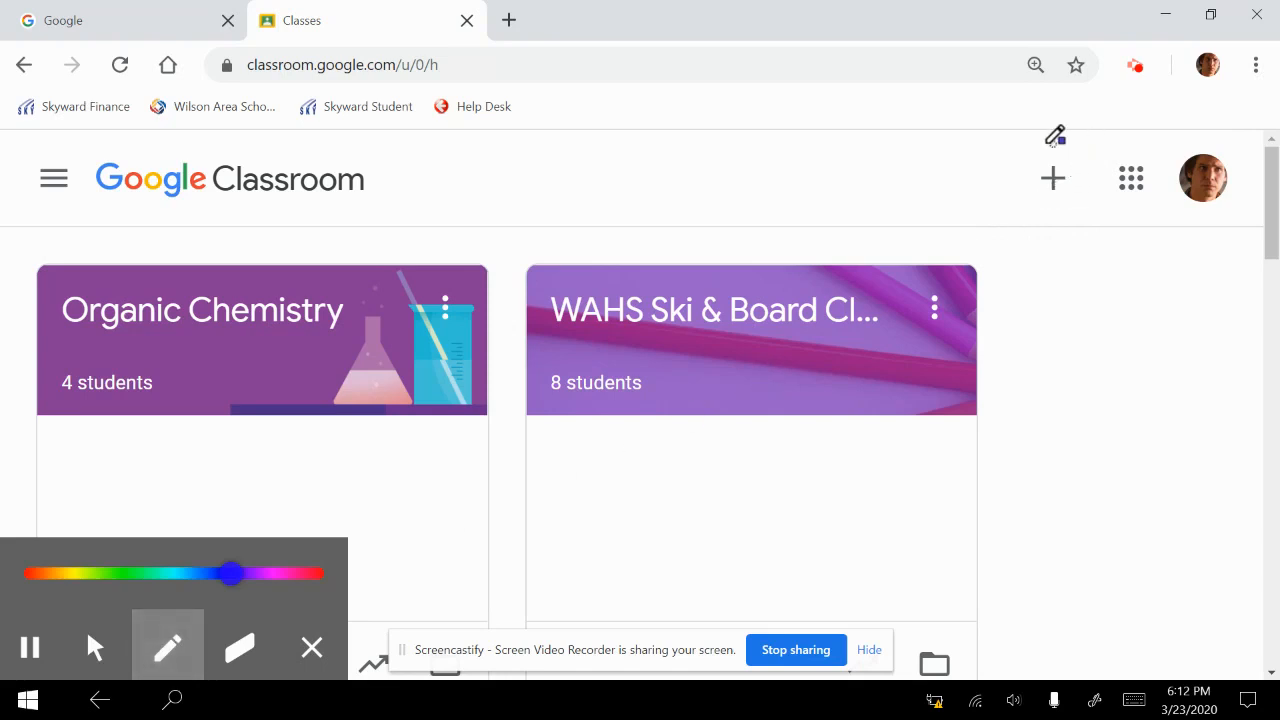
pyautogui.moveTo(1050, 142)
pyautogui.mouseDown()
pyautogui.moveTo(1016, 196)
pyautogui.moveTo(1096, 165)
pyautogui.moveTo(1048, 148)
pyautogui.mouseUp()
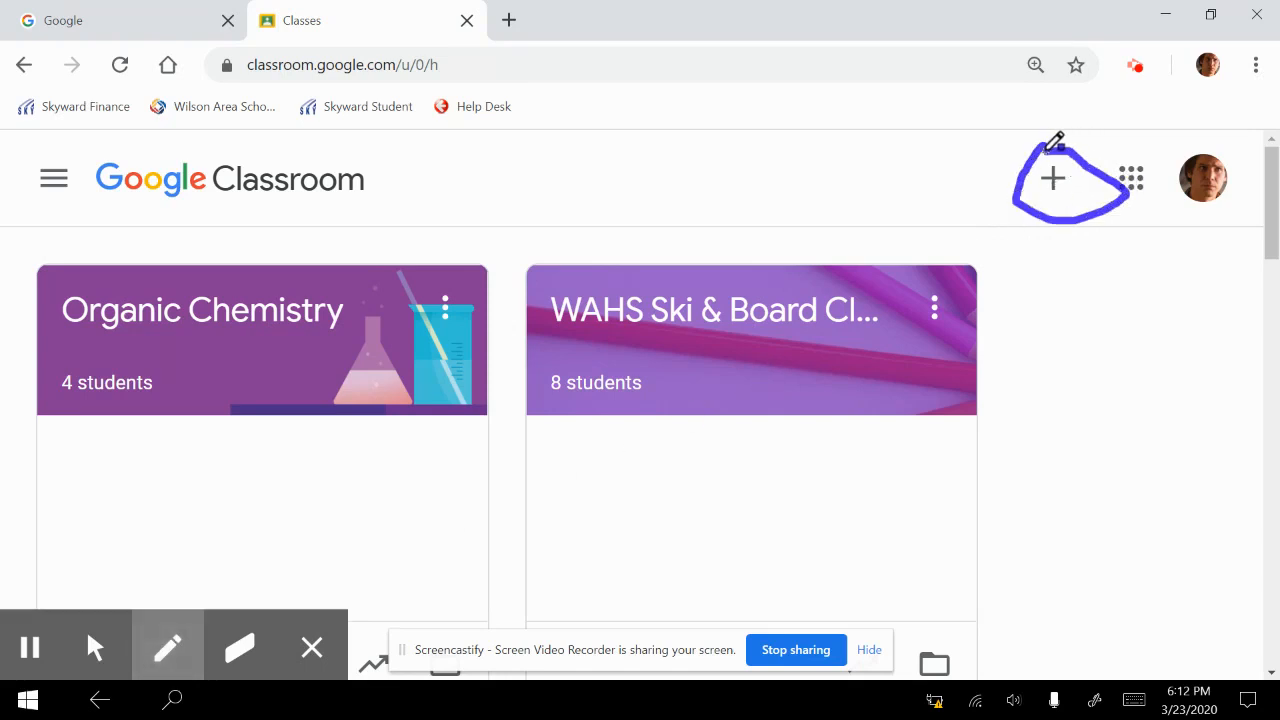
pyautogui.click(92, 650)
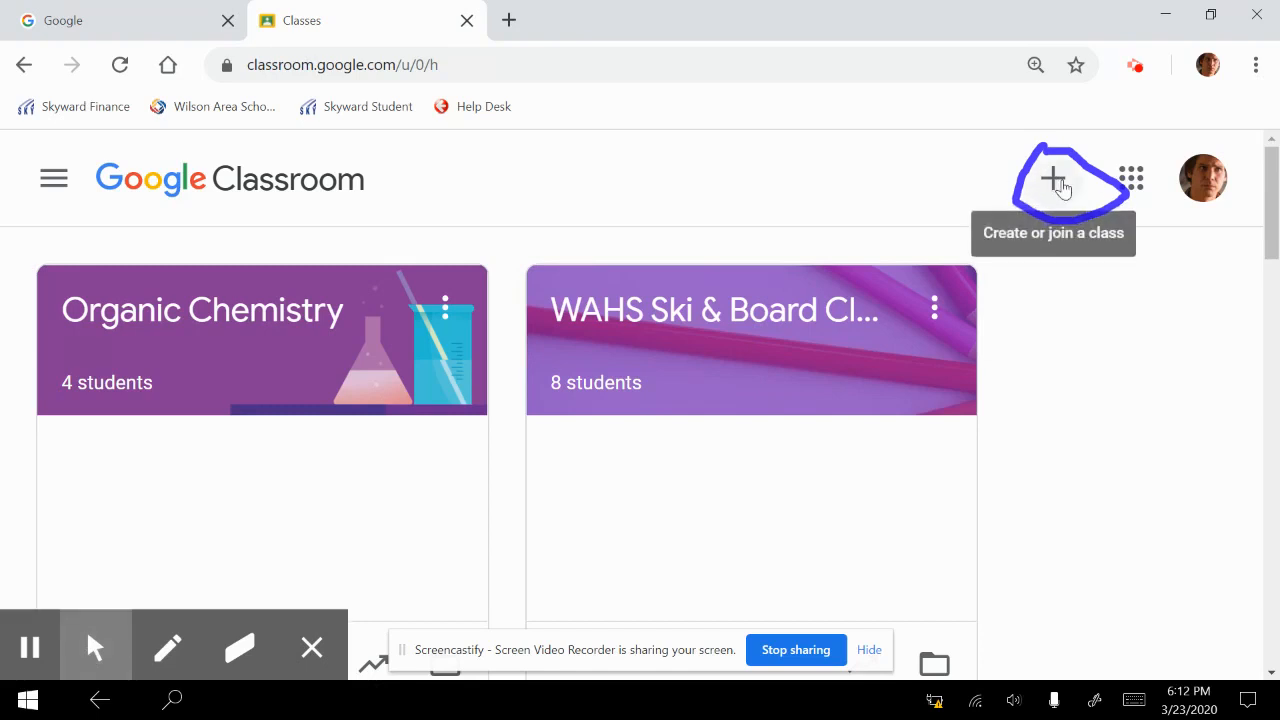
# Start creating a new class and name it "Virtual Instruction"
pyautogui.click(1058, 186)
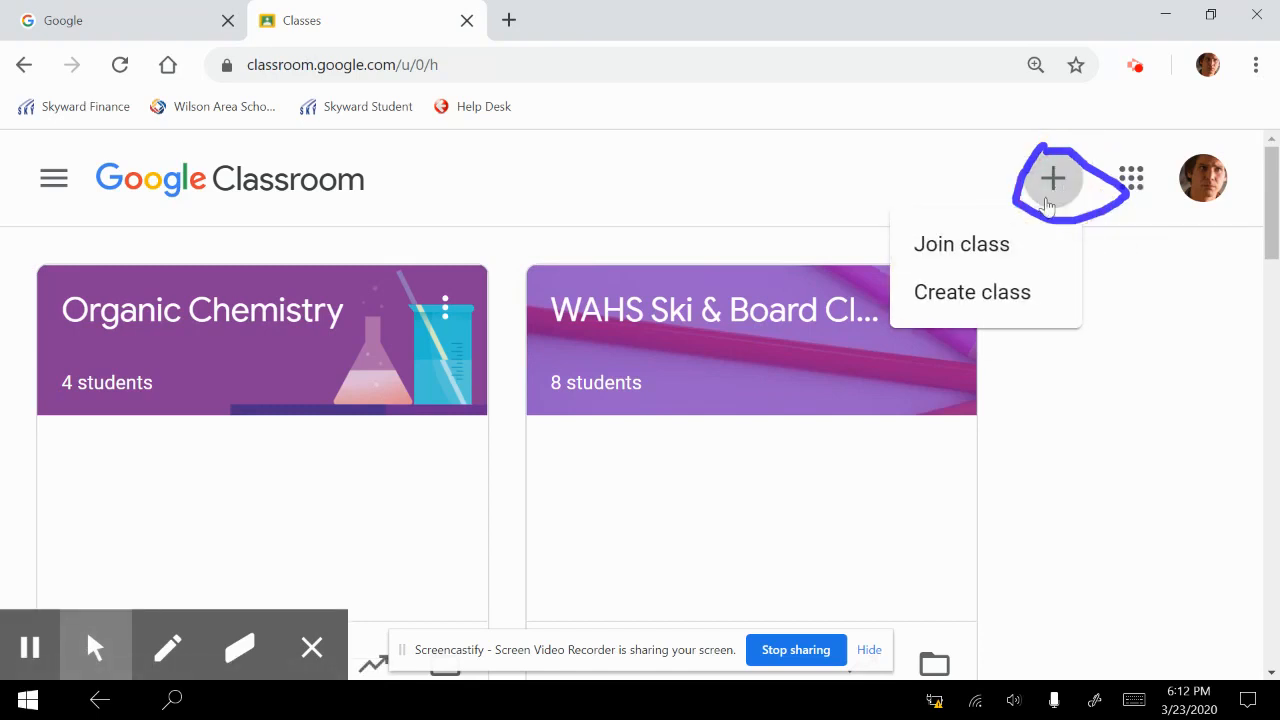
pyautogui.click(984, 303)
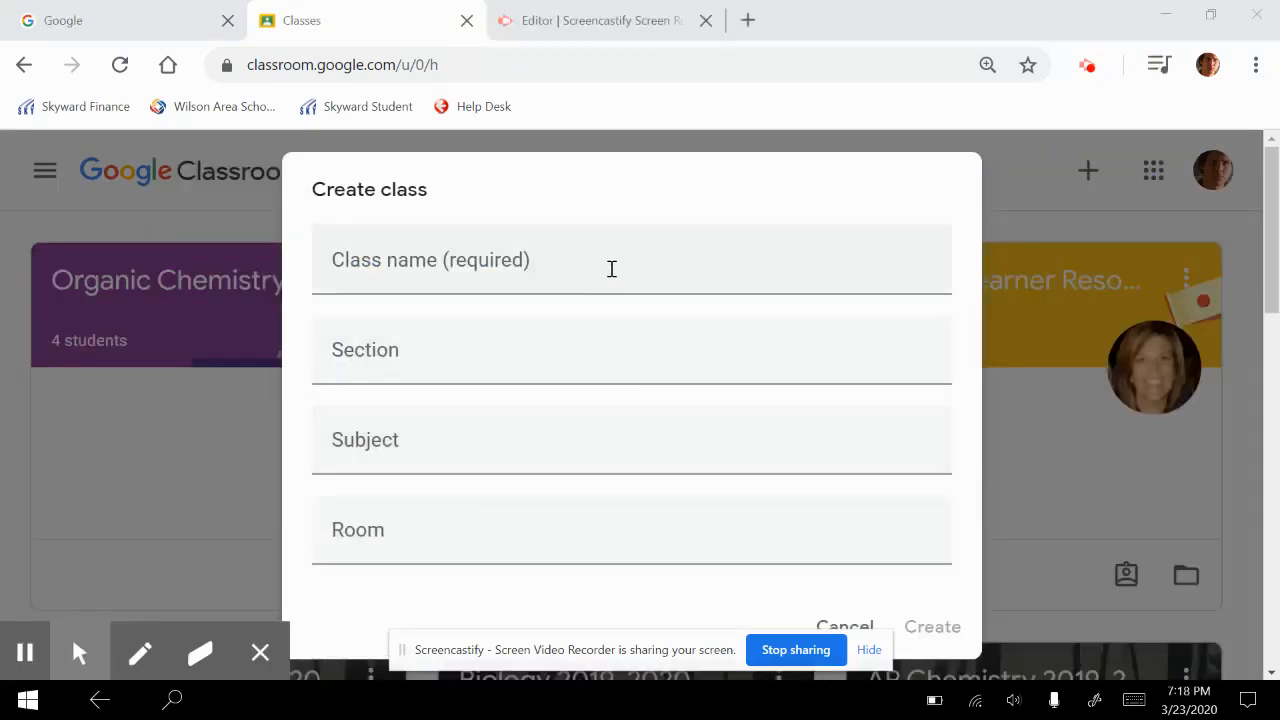
pyautogui.click(610, 268)
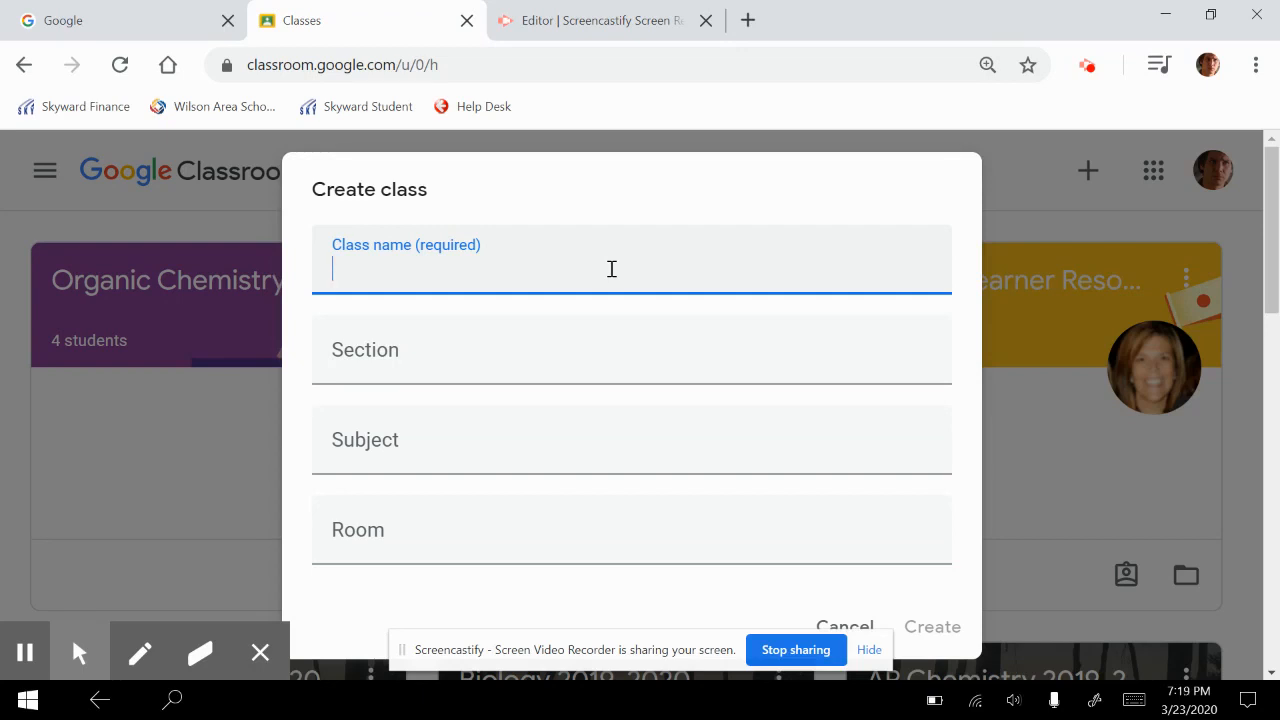
pyautogui.write('Virtual')
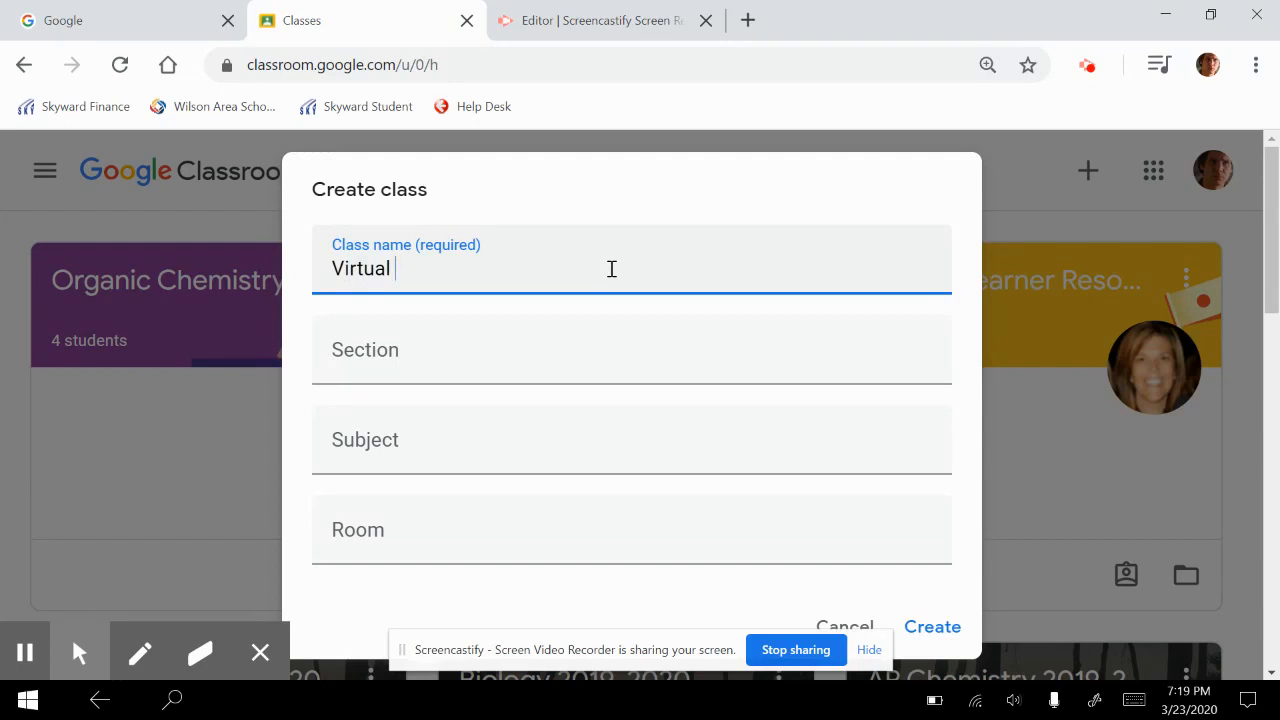
pyautogui.write('Instruction')
# Set the new class's section to 1 and its subject to "Teacher Resources"
pyautogui.press('Tab')
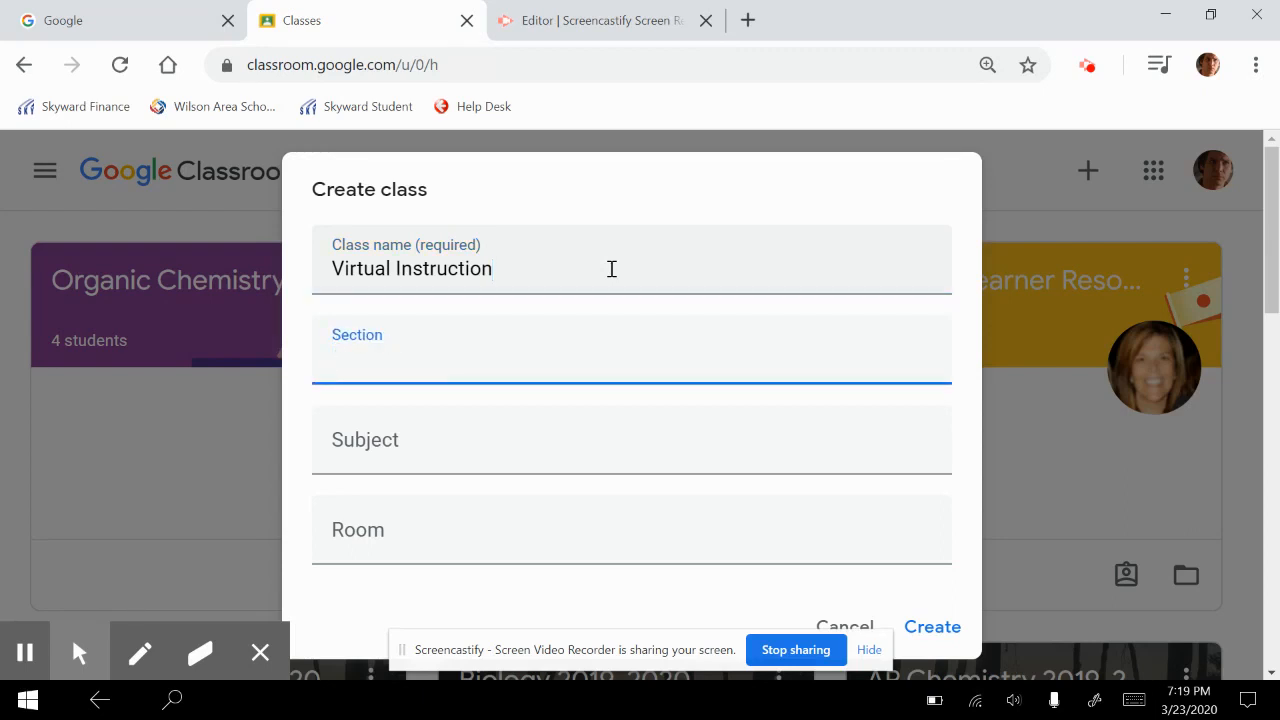
pyautogui.write('1')
pyautogui.click(452, 446)
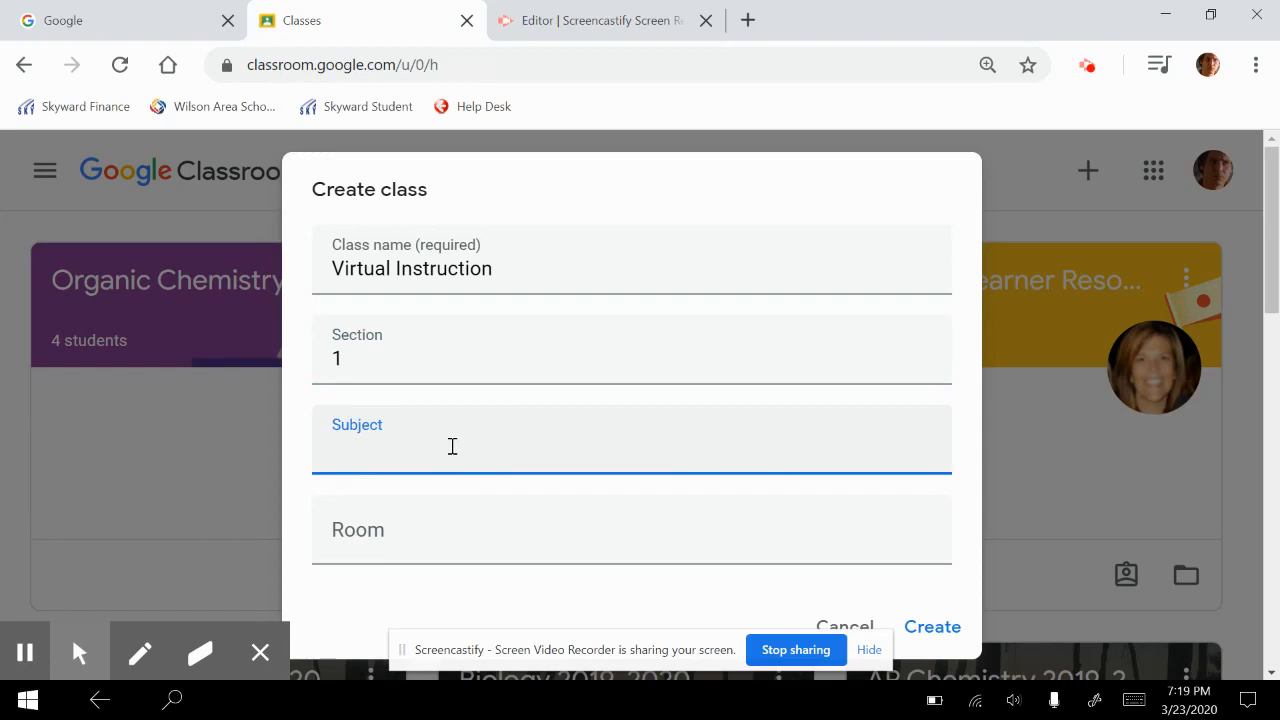
pyautogui.write('Tea')
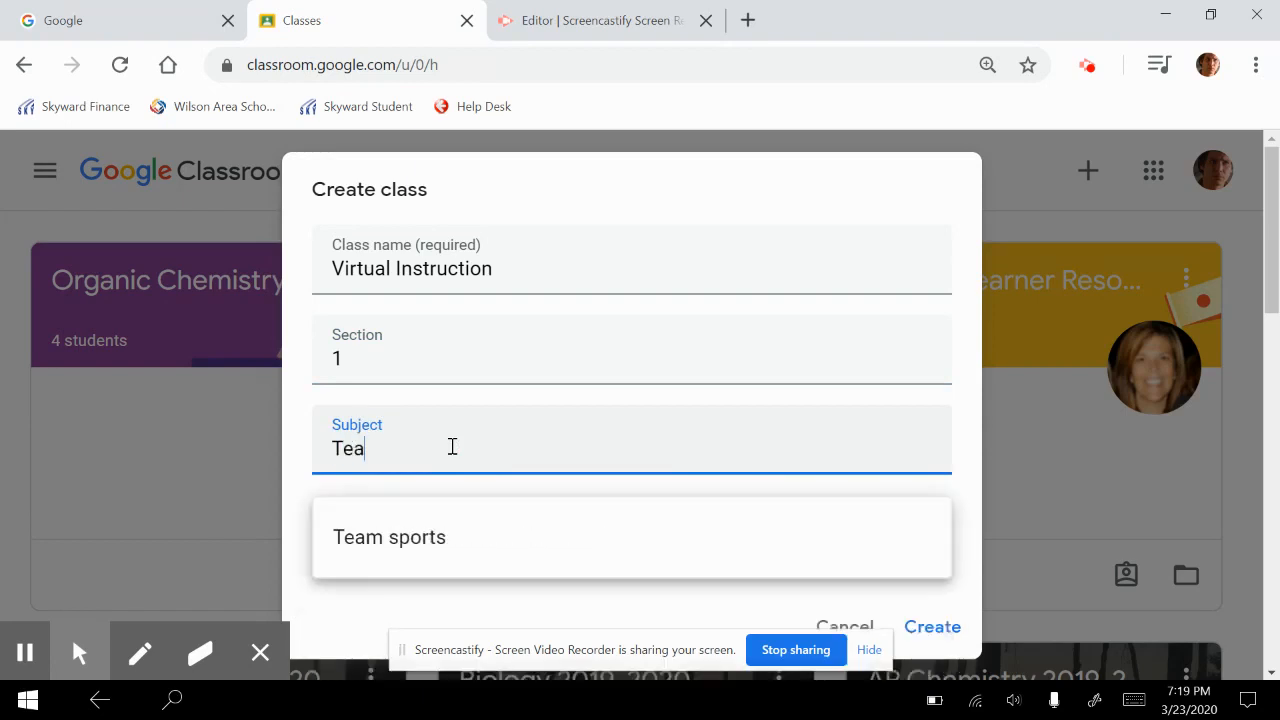
pyautogui.write('cher Resources')
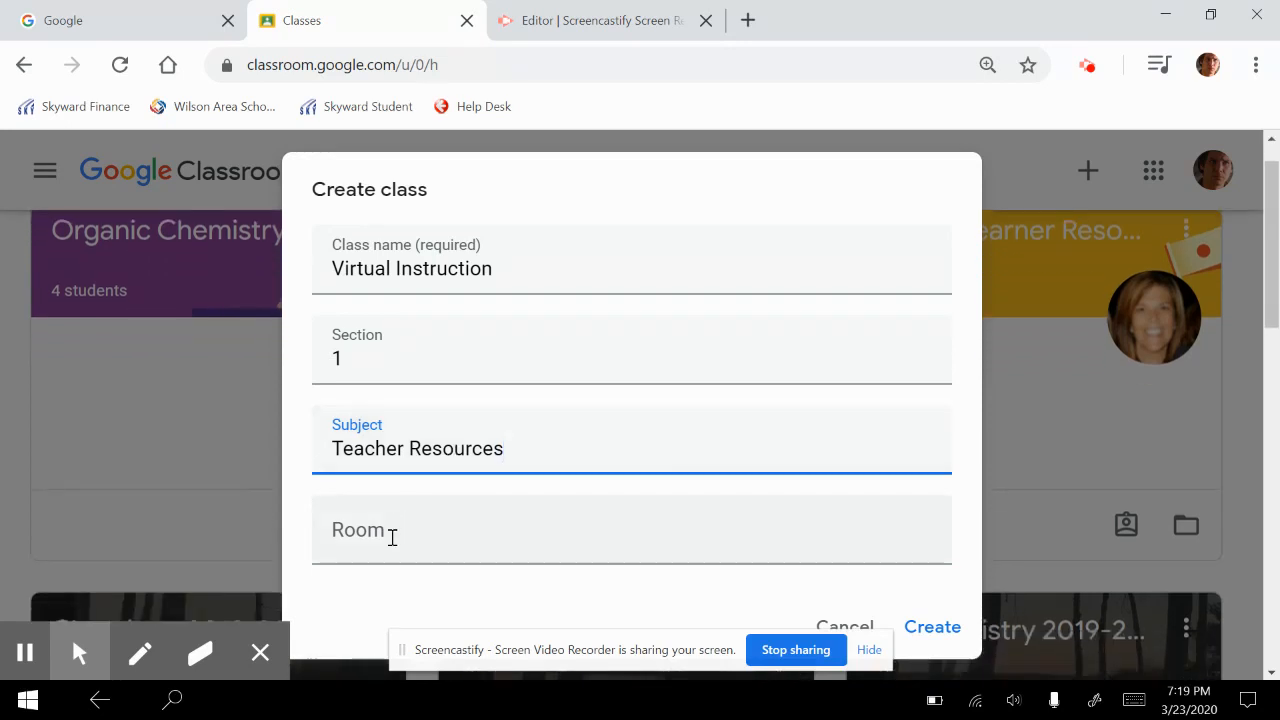
# Set the new class's room to "Living Room", create the class, and hide the screen-sharing notice
pyautogui.click(392, 537)
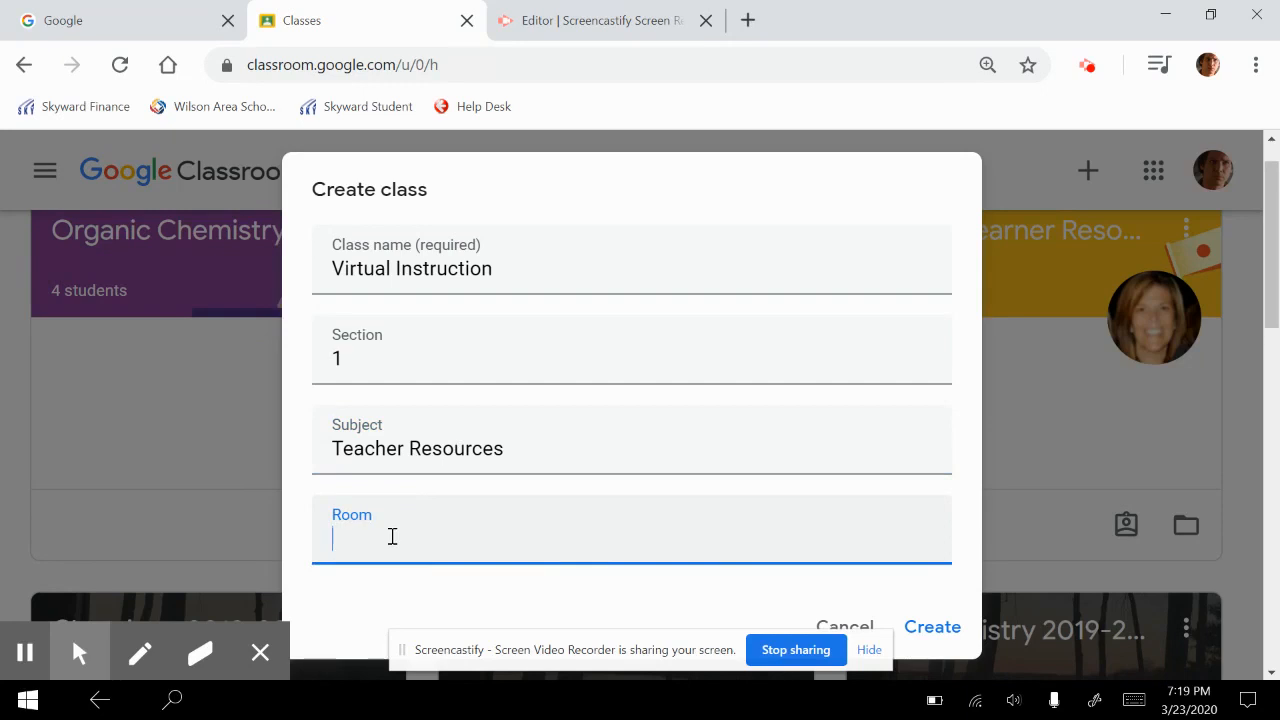
pyautogui.write('Living Room')
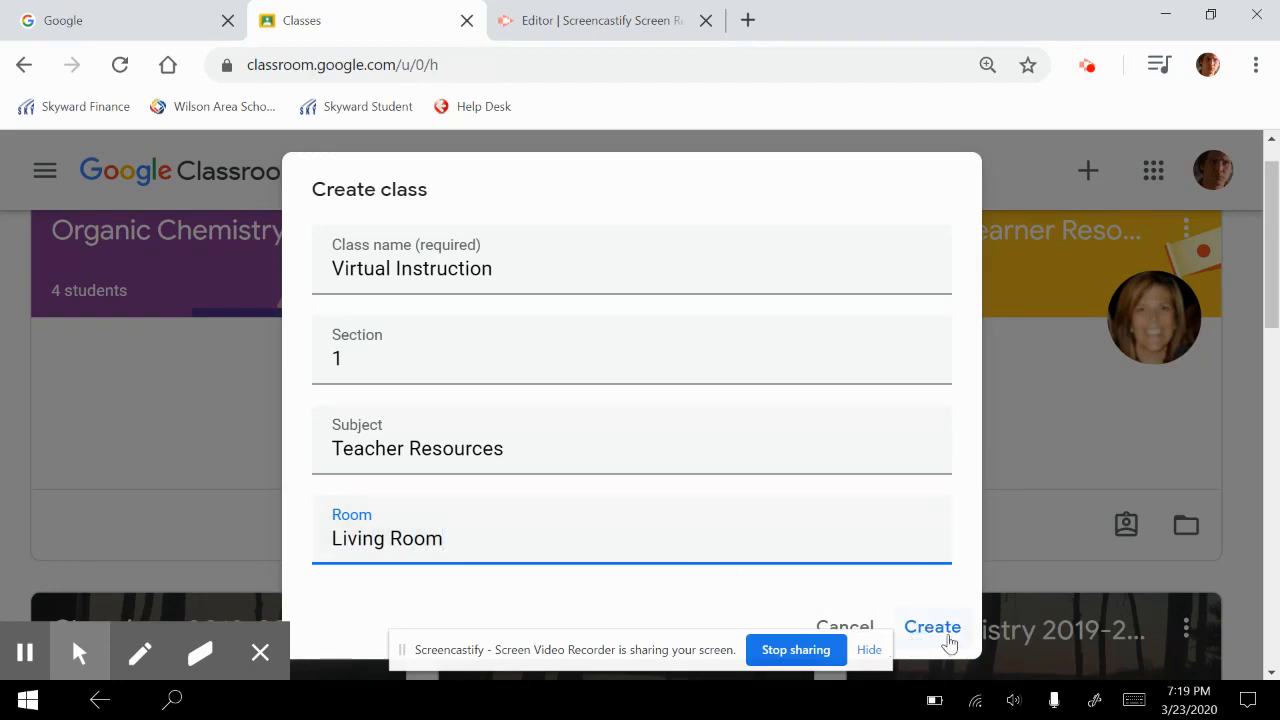
pyautogui.click(947, 636)
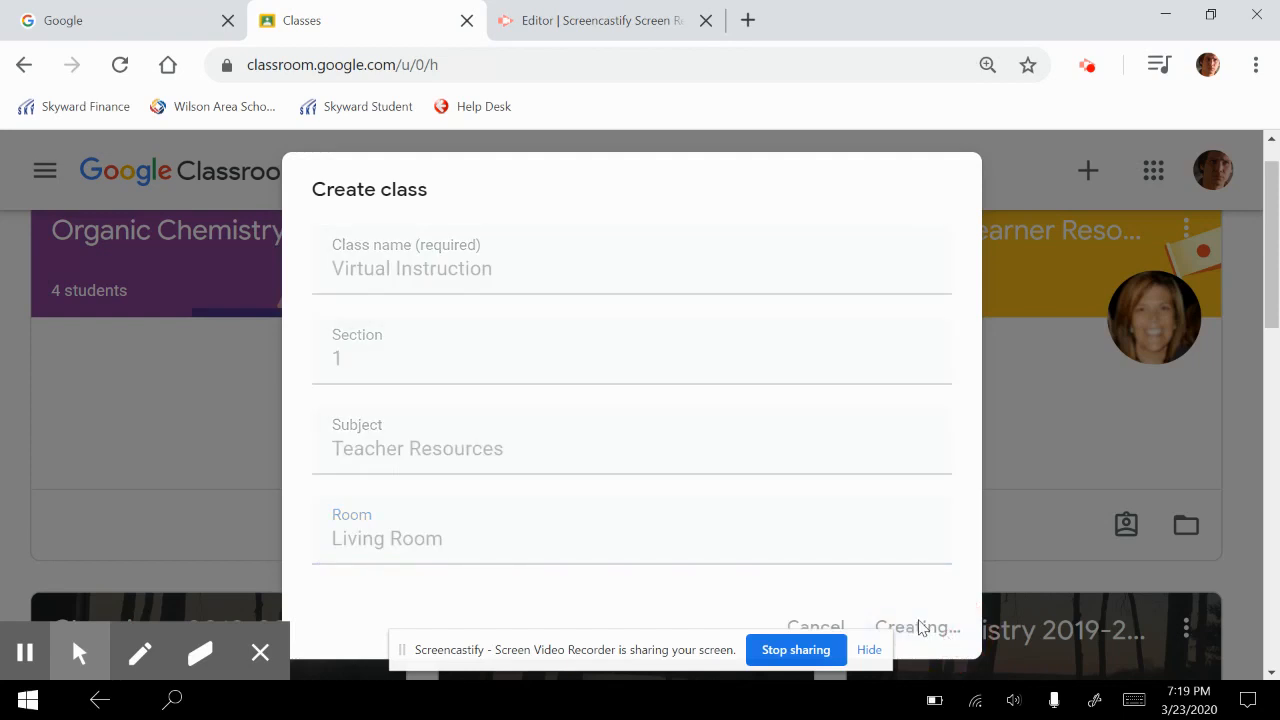
pyautogui.click(869, 651)
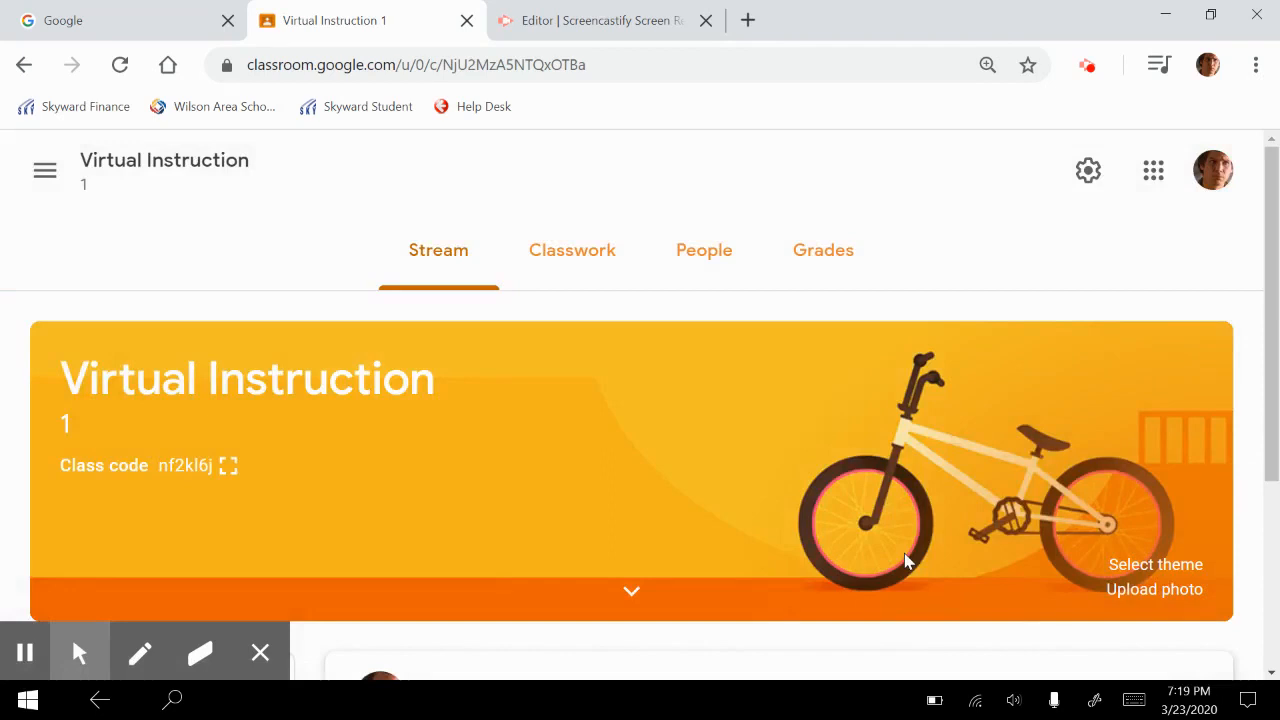
# Look over the new class's Stream page, from the banner to the announcement area
pyautogui.scroll(-1, 571, 456)
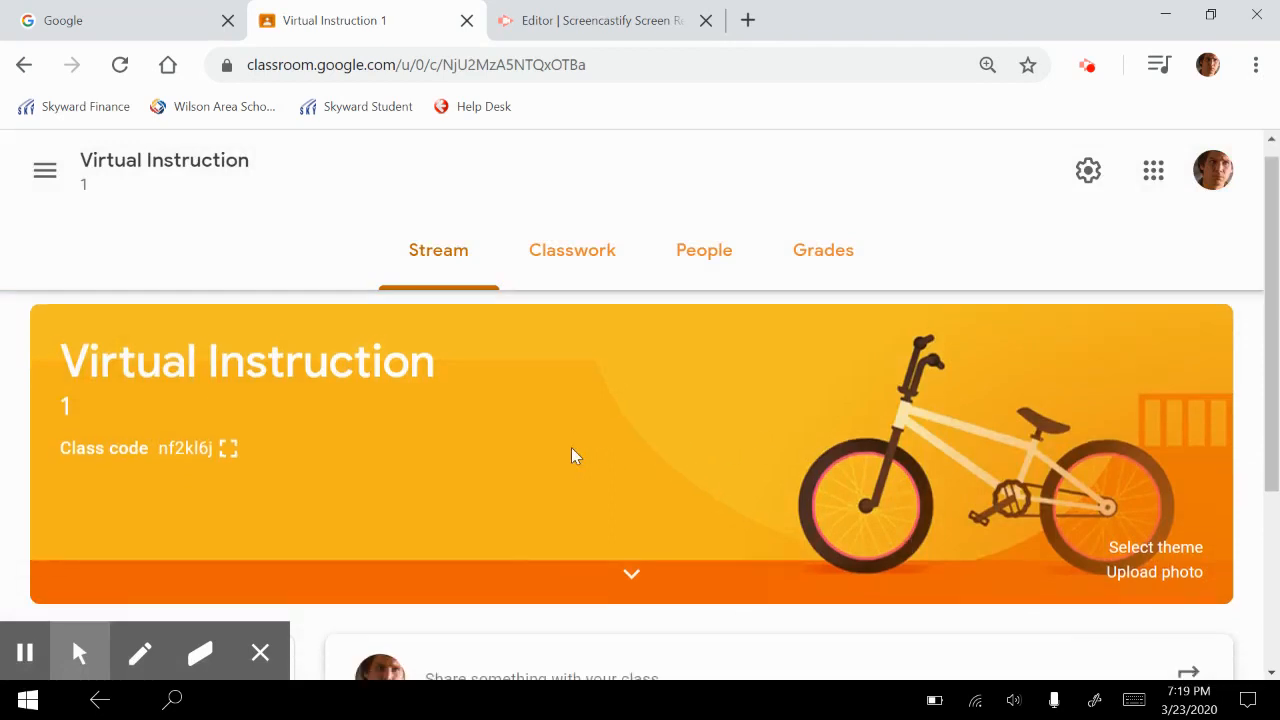
pyautogui.scroll(1, 571, 456)
pyautogui.scroll(-3, 573, 456)
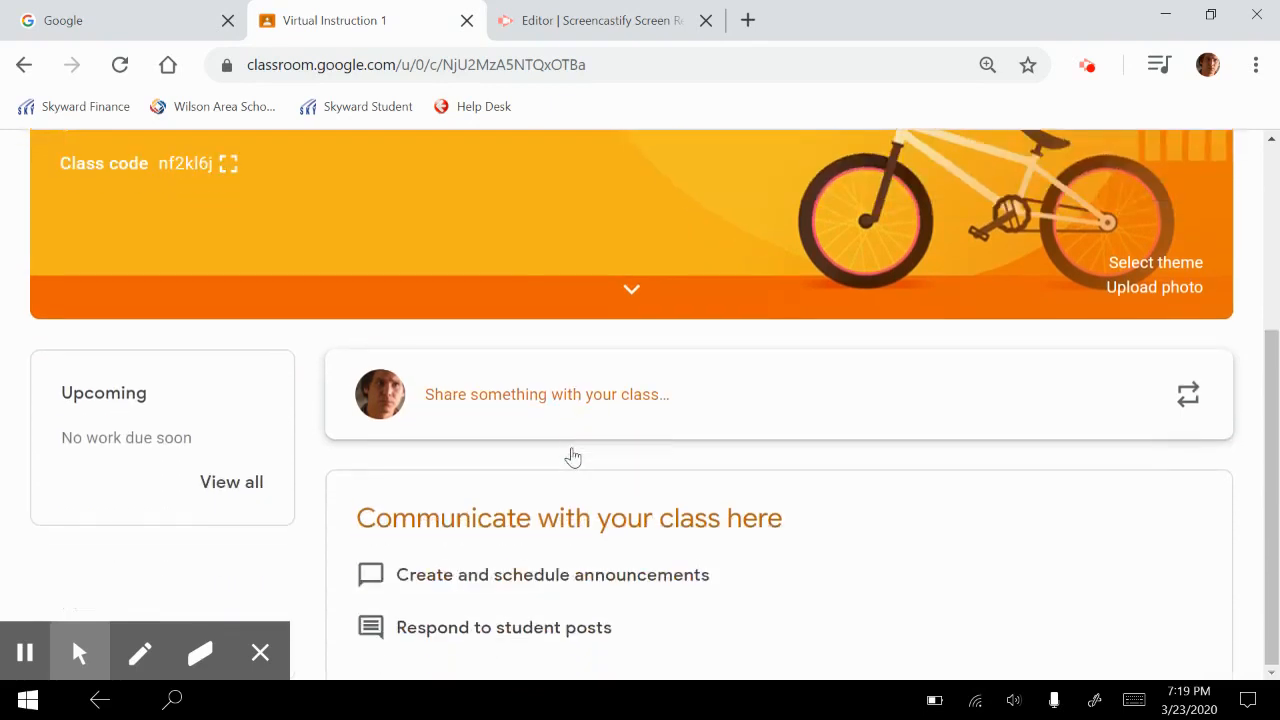
pyautogui.scroll(3, 572, 456)
pyautogui.scroll(-1, 573, 455)
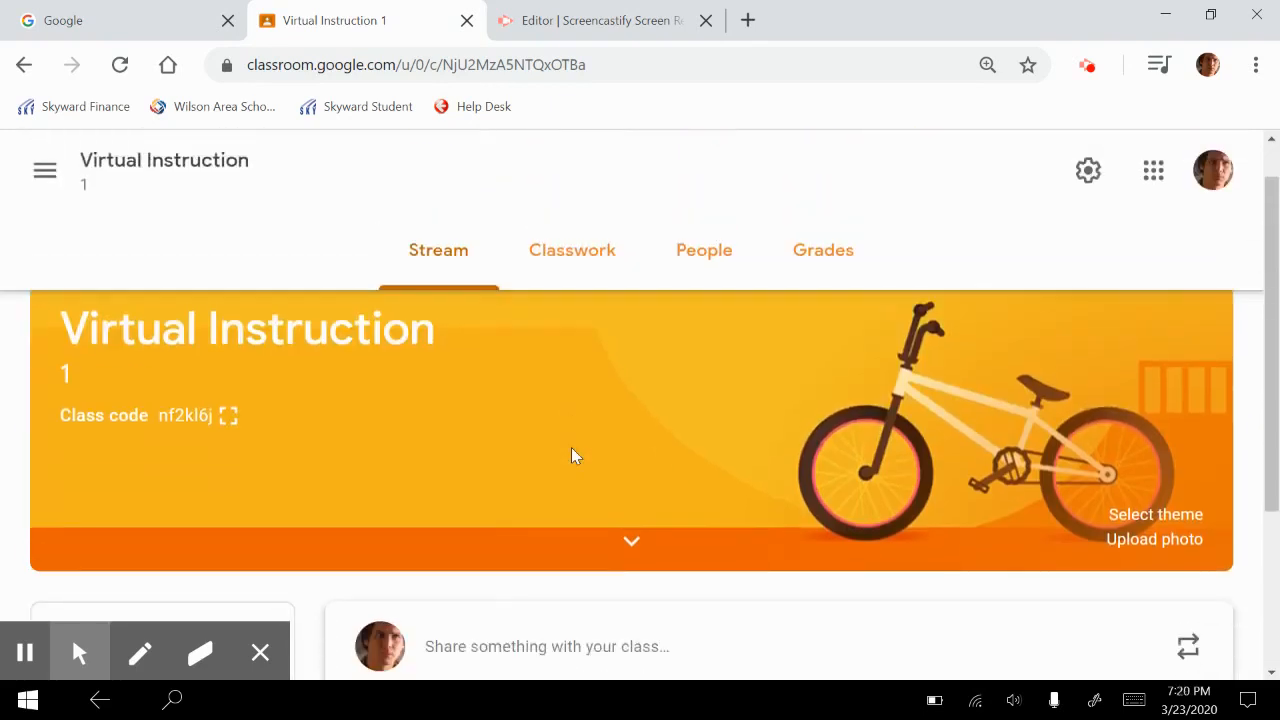
pyautogui.scroll(1, 573, 455)
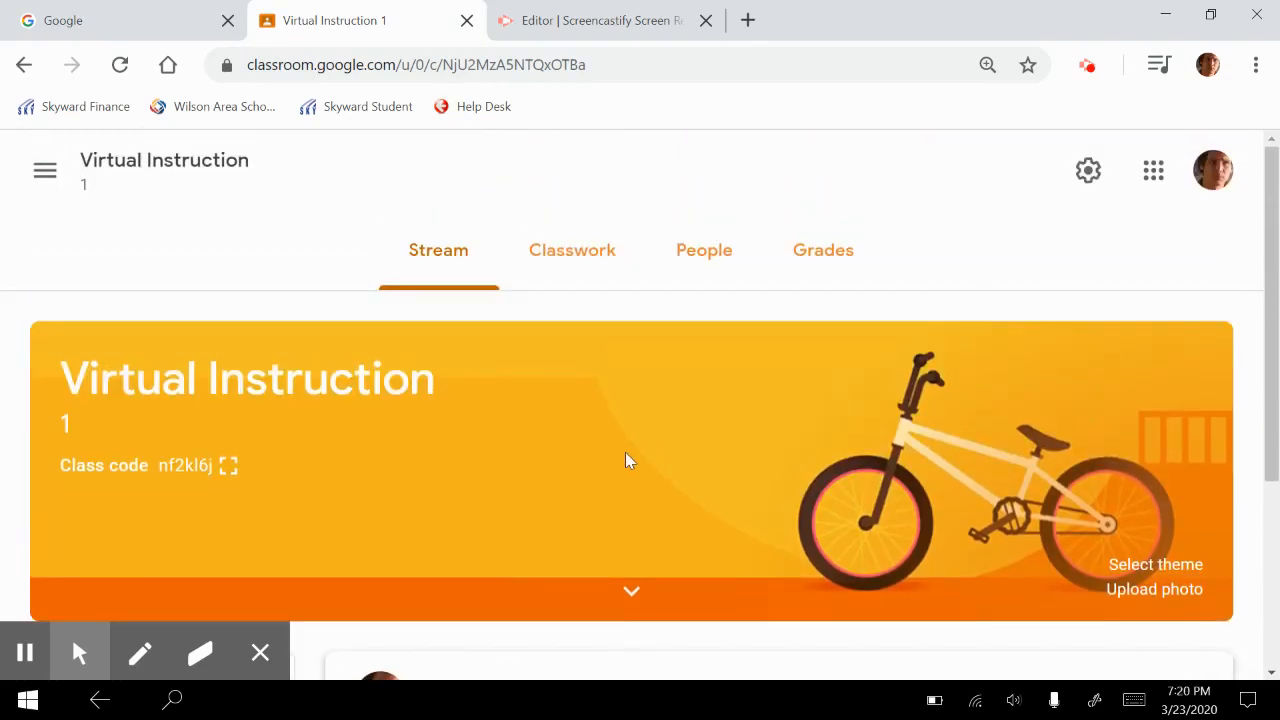
pyautogui.scroll(-3, 632, 455)
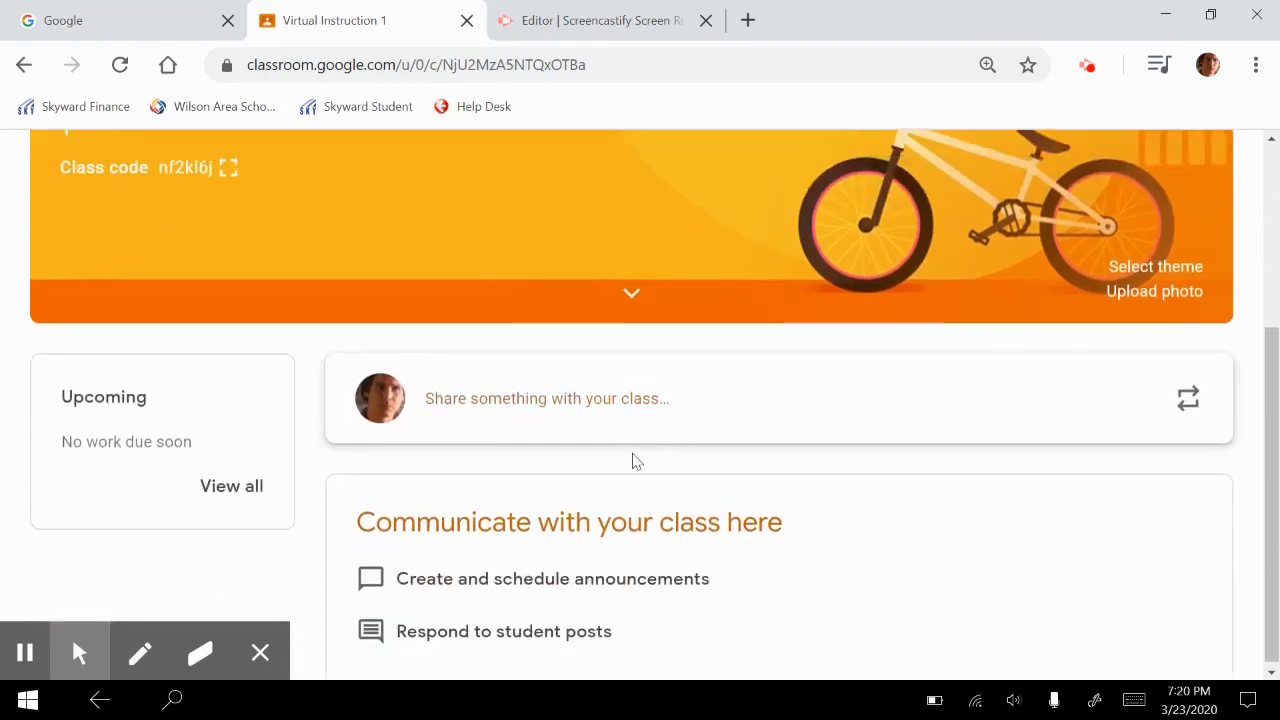
pyautogui.scroll(3, 632, 461)
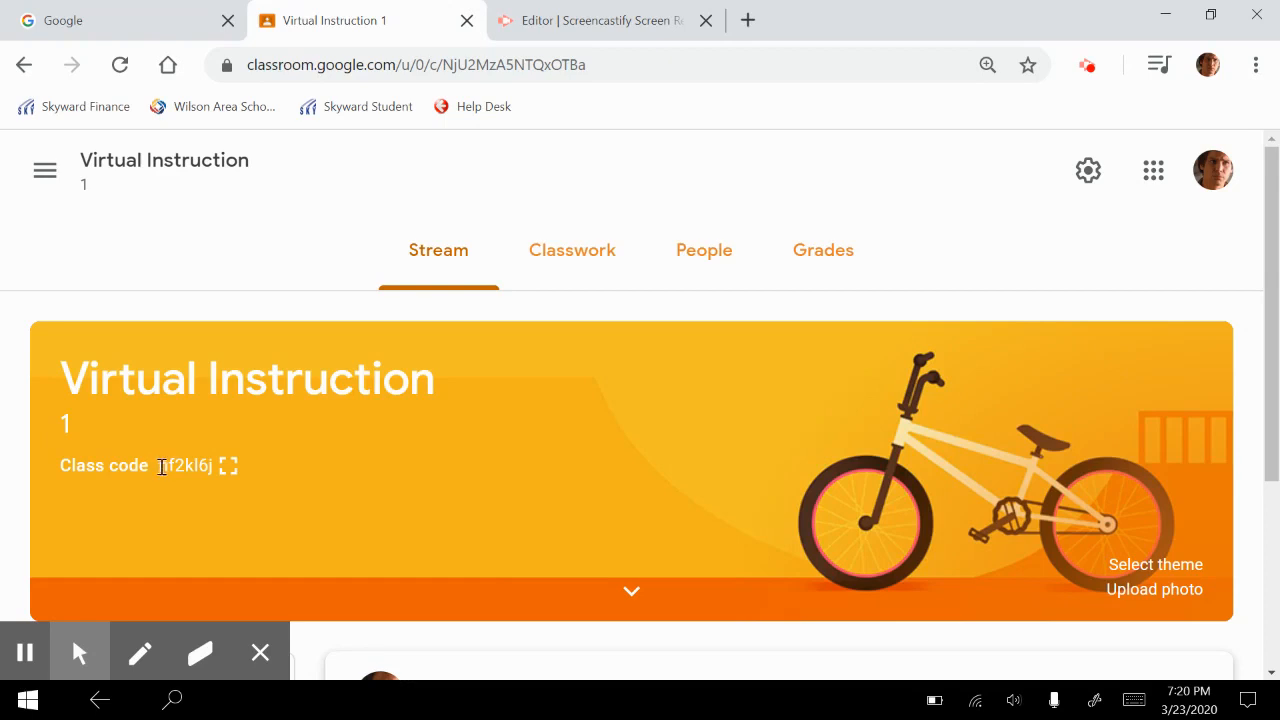
# Highlight the class code in the Virtual Instruction banner
pyautogui.moveTo(161, 469); pyautogui.dragTo(222, 476)
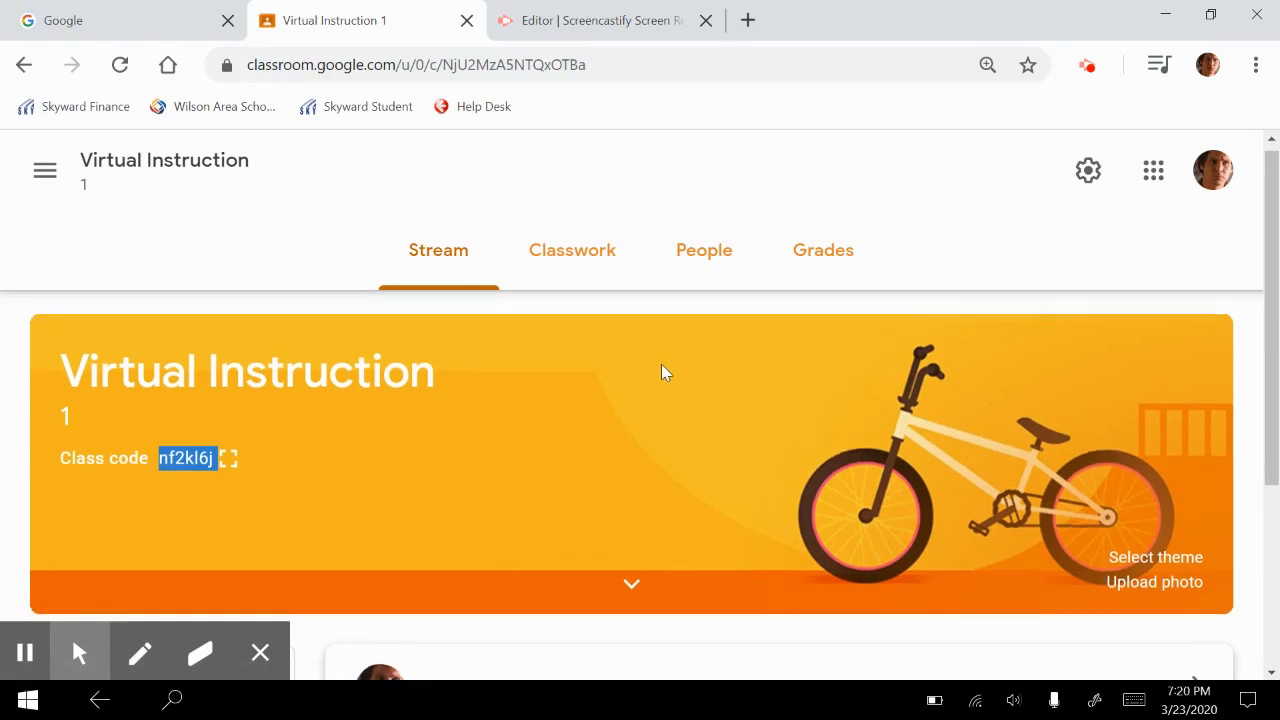
pyautogui.scroll(-1, 661, 366)
pyautogui.scroll(1, 661, 366)
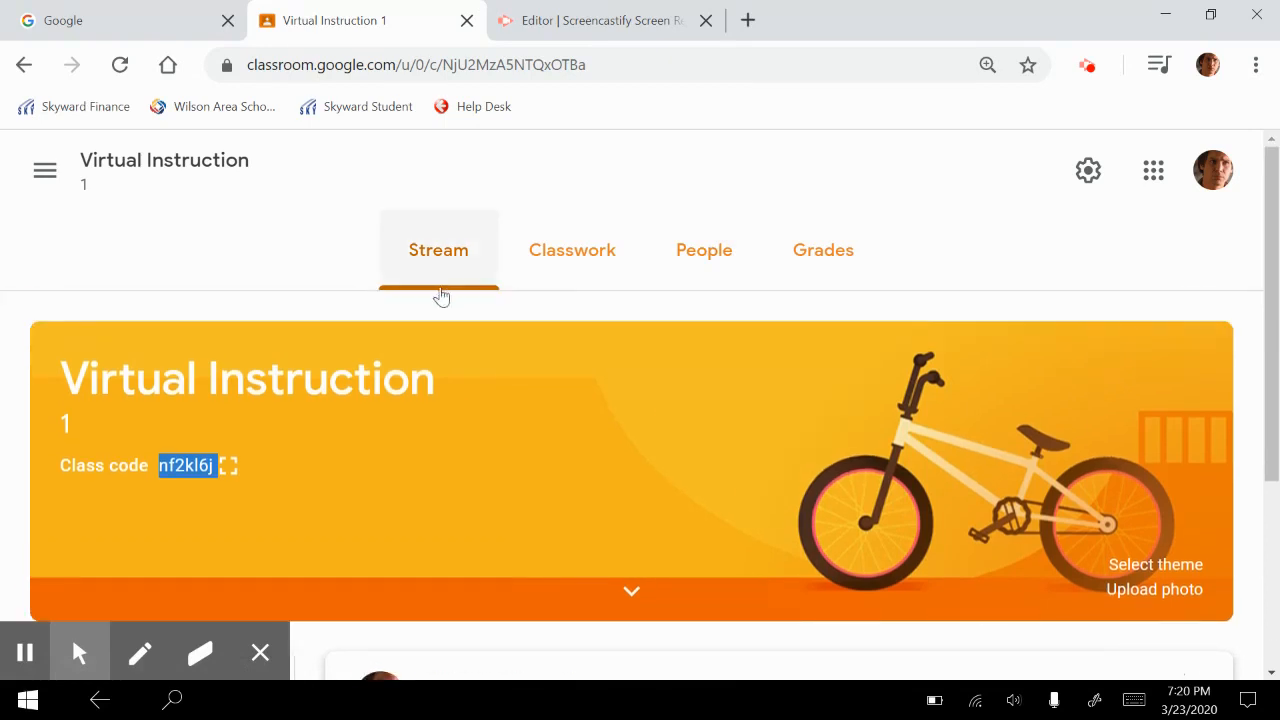
# Go to the class's People page and examine its Teachers and Students sections
pyautogui.click(708, 262)
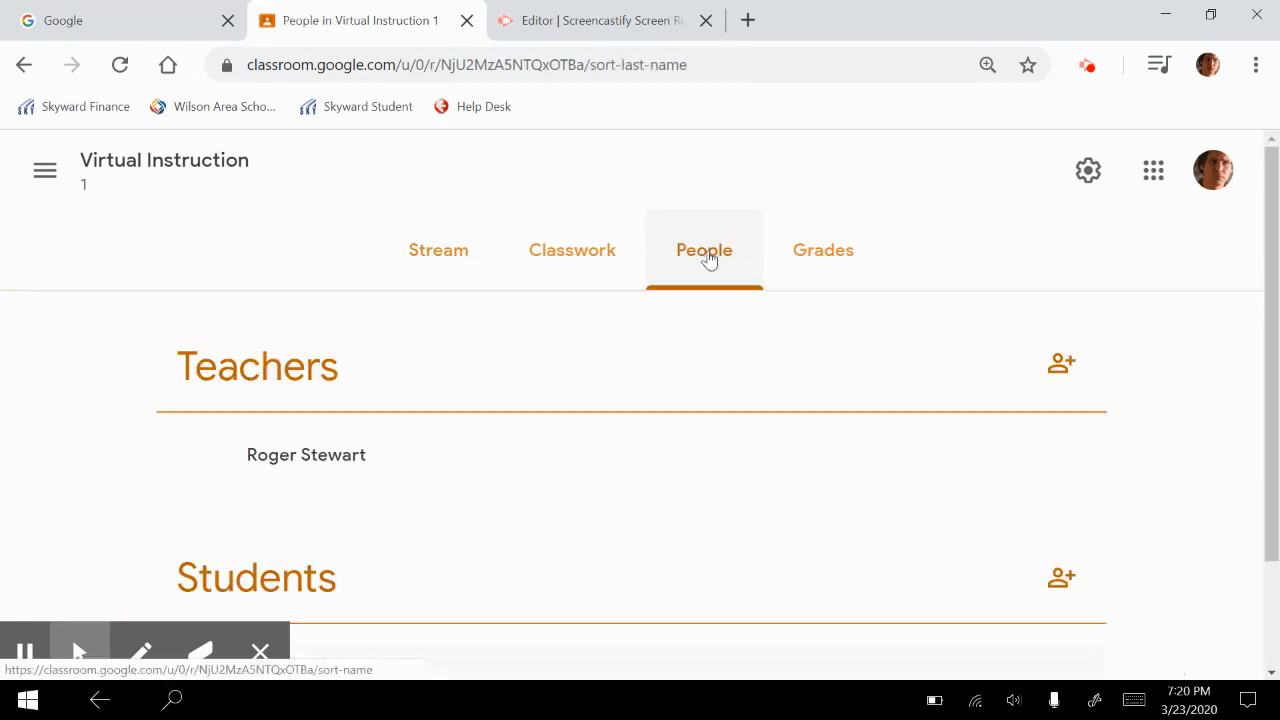
pyautogui.scroll(-1, 584, 483)
pyautogui.scroll(1, 584, 483)
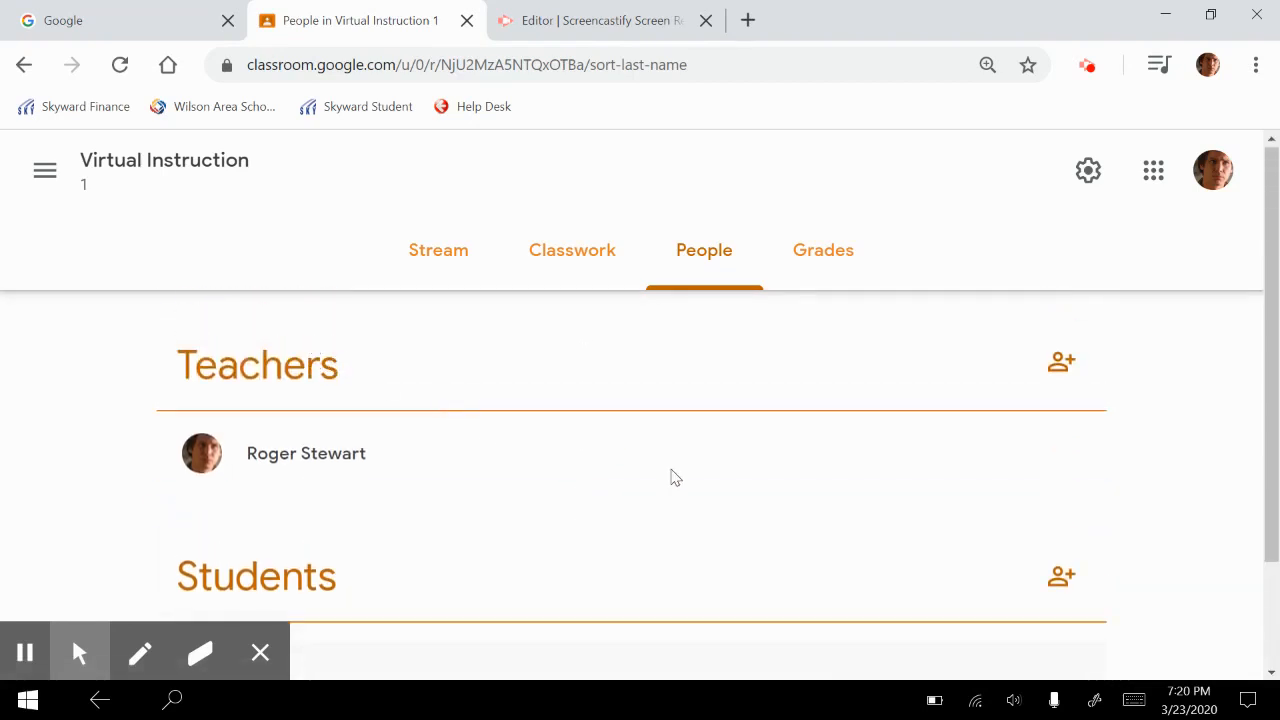
pyautogui.scroll(-2, 703, 477)
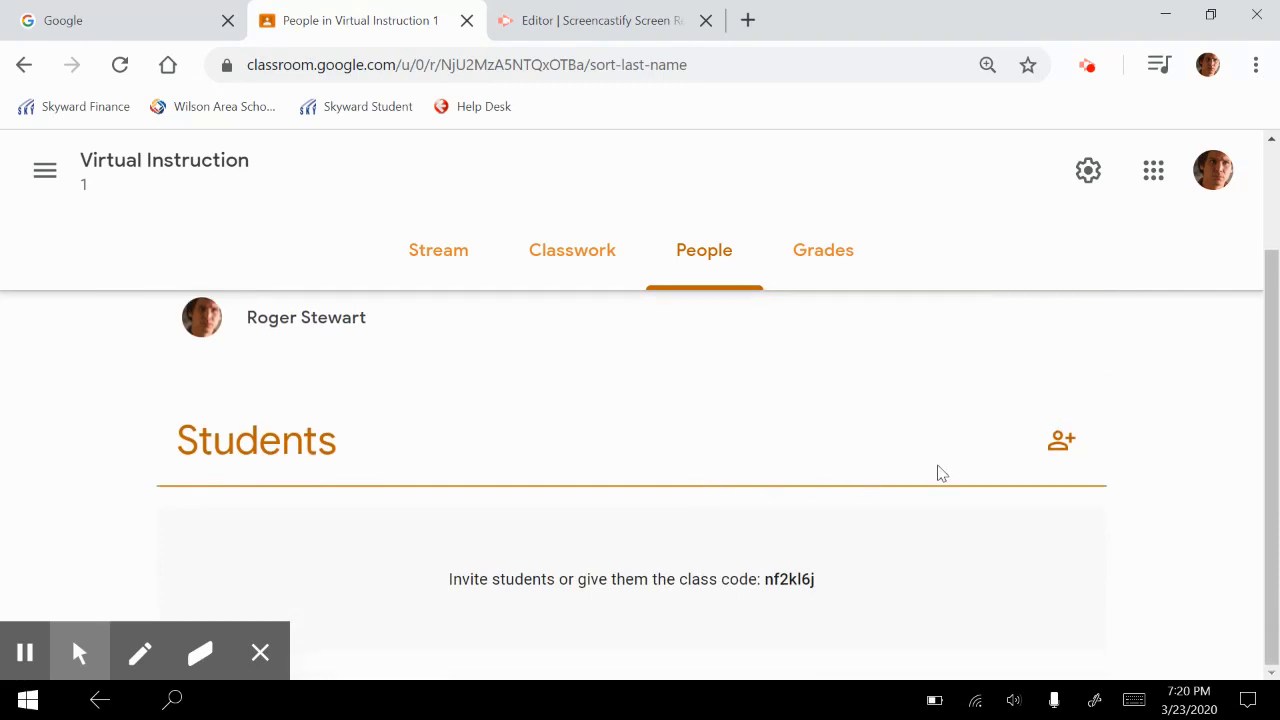
pyautogui.scroll(1, 815, 427)
pyautogui.scroll(1, 671, 434)
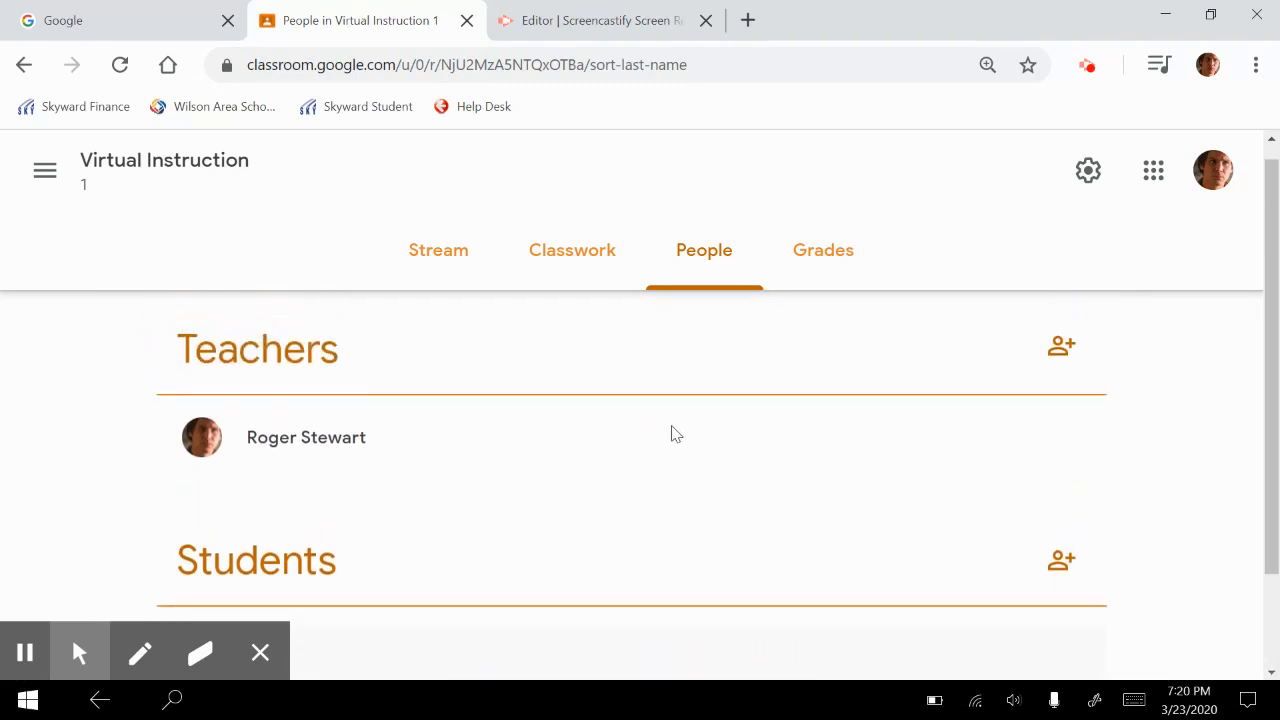
pyautogui.scroll(-1, 734, 517)
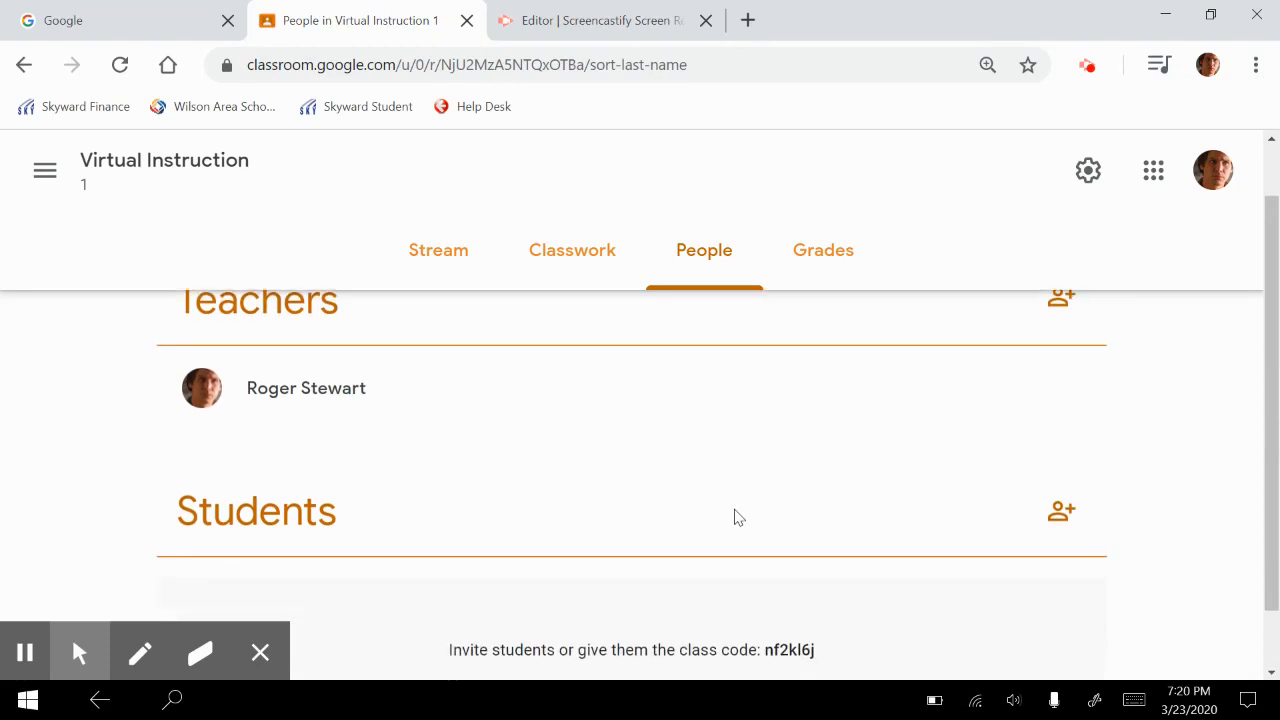
pyautogui.scroll(1, 734, 517)
pyautogui.scroll(1, 734, 517)
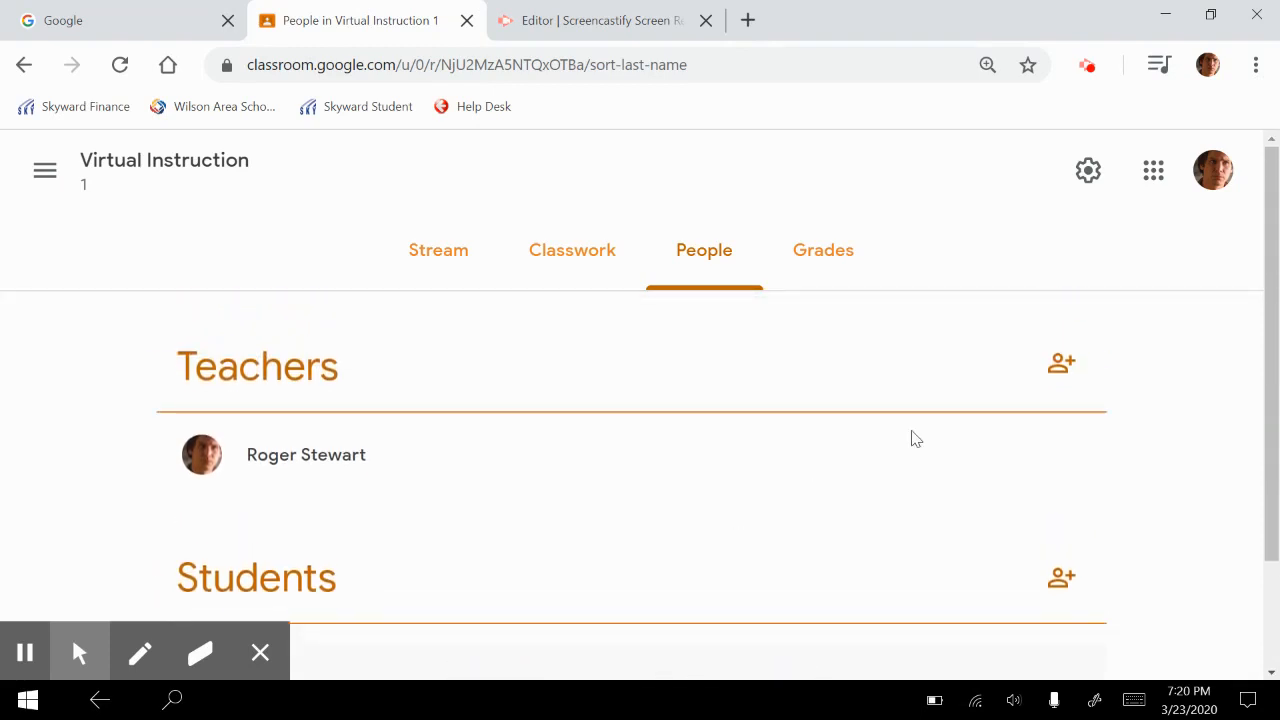
pyautogui.scroll(-1, 737, 526)
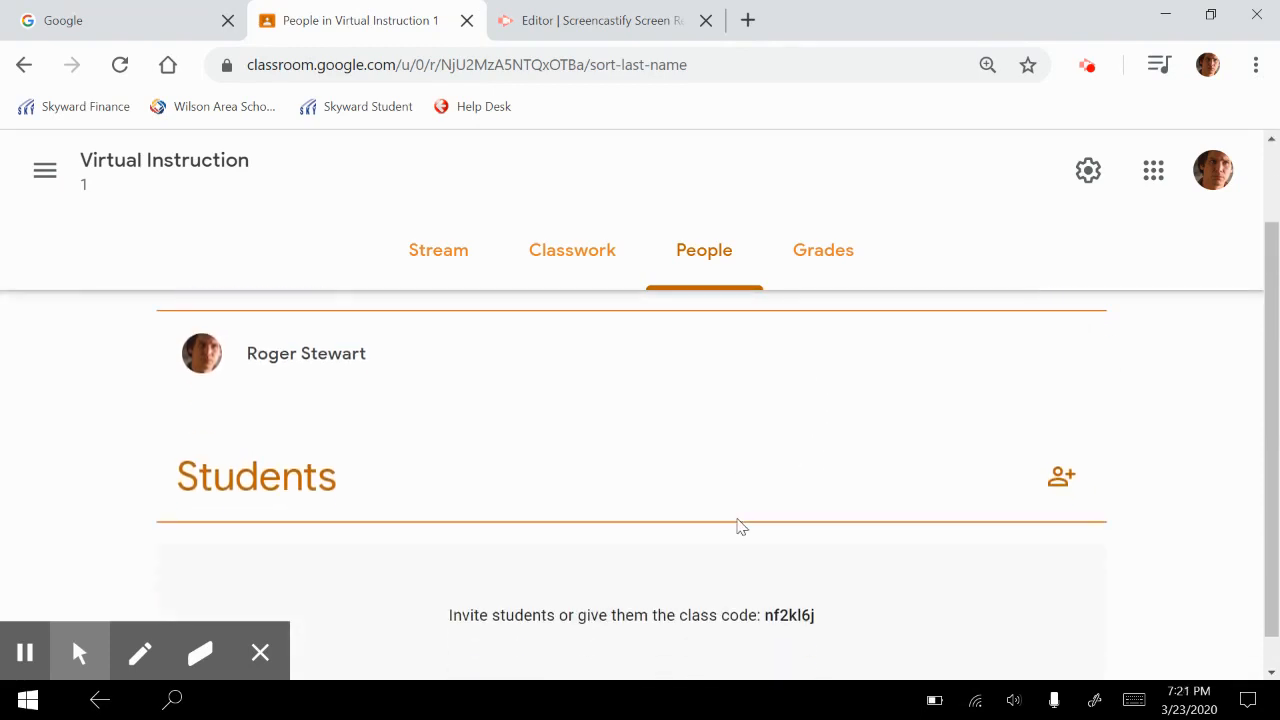
pyautogui.scroll(1, 737, 526)
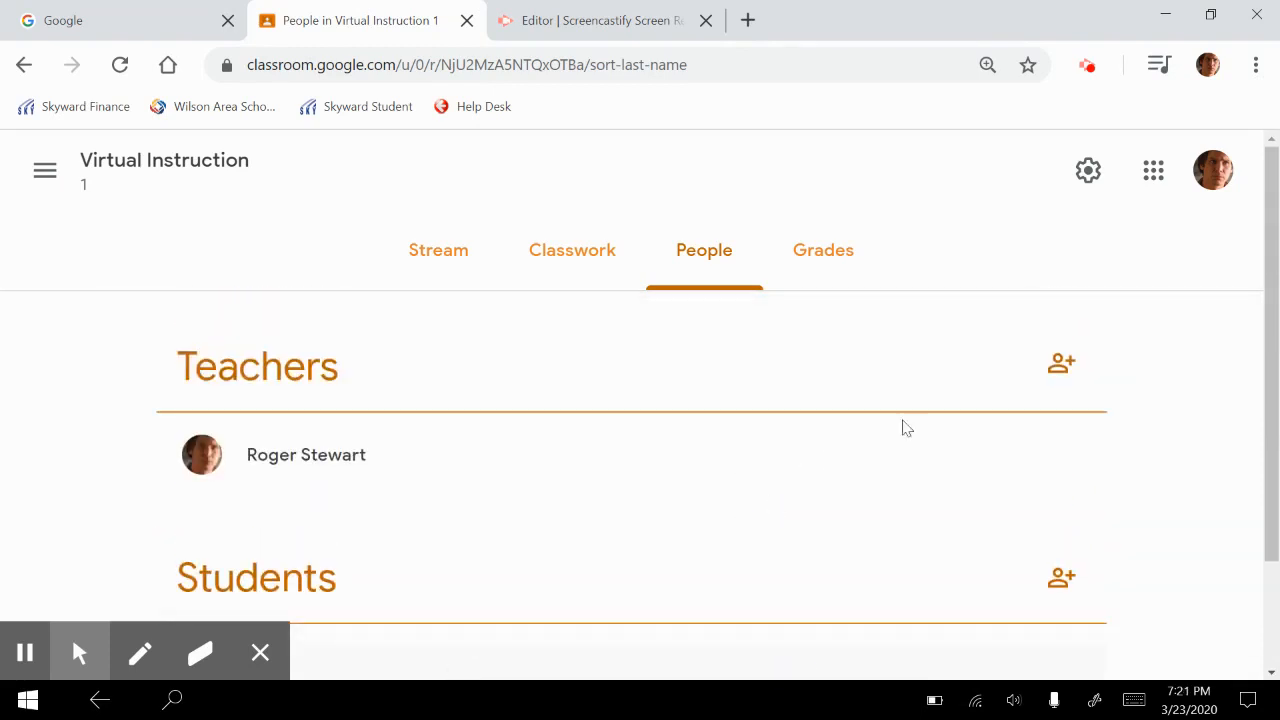
# Invite a co-teacher to the class by searching for the colleague's first name and sending the invitation
pyautogui.click(1061, 365)
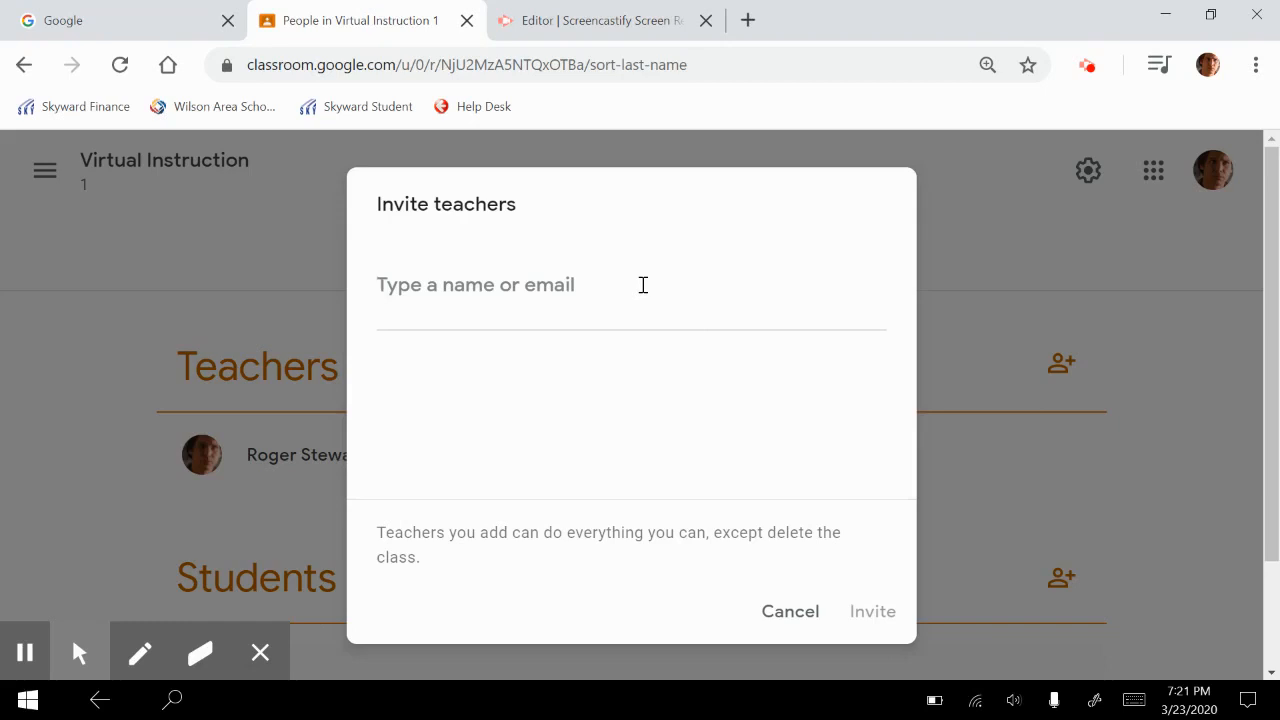
pyautogui.write('race')
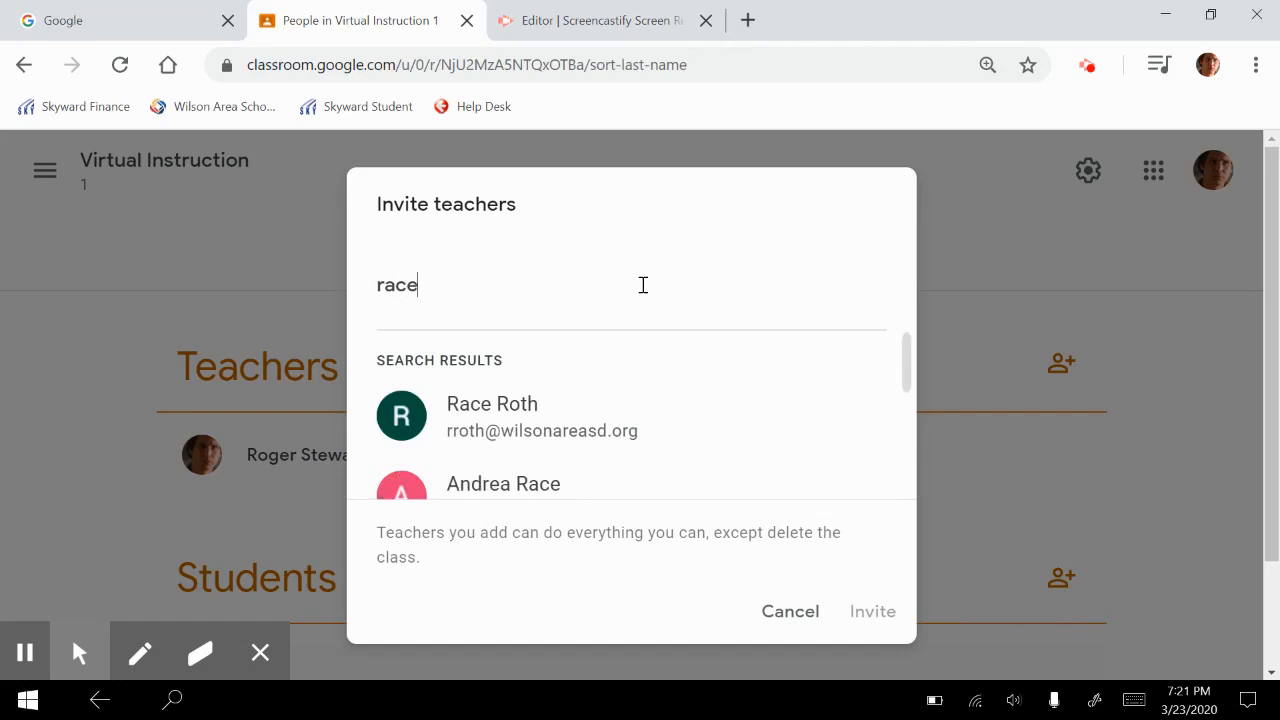
pyautogui.click(586, 403)
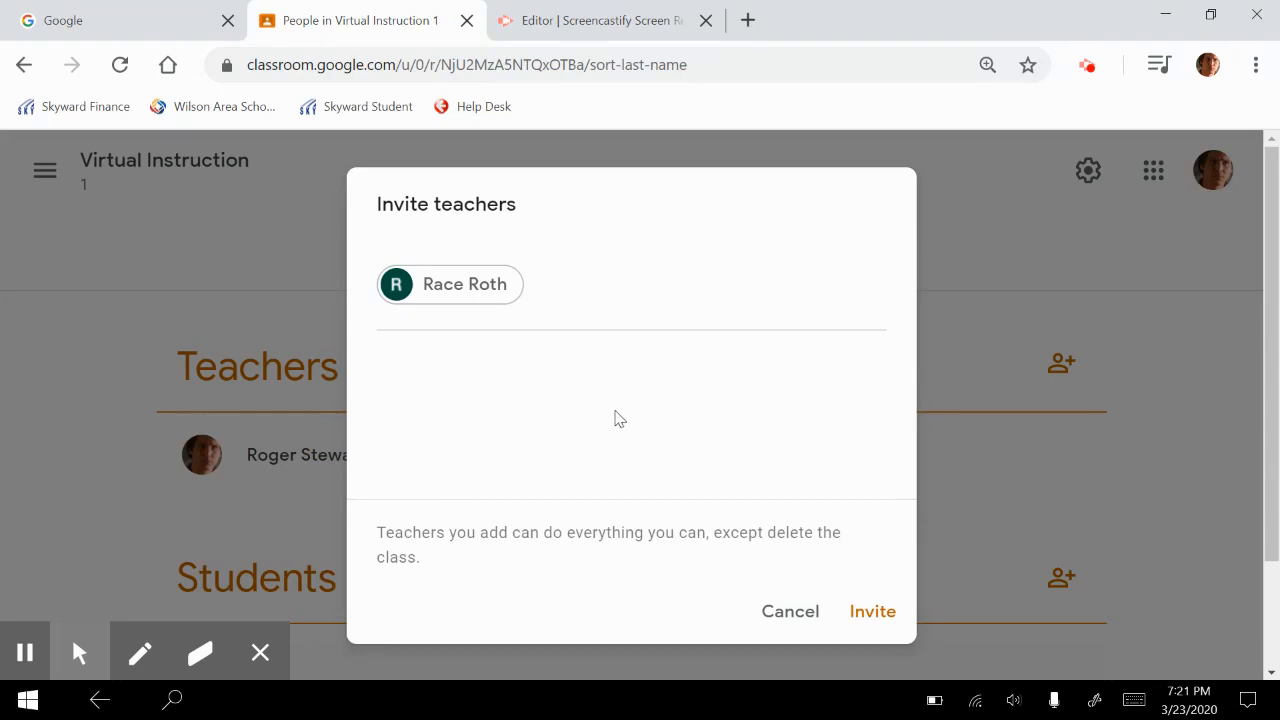
pyautogui.click(889, 628)
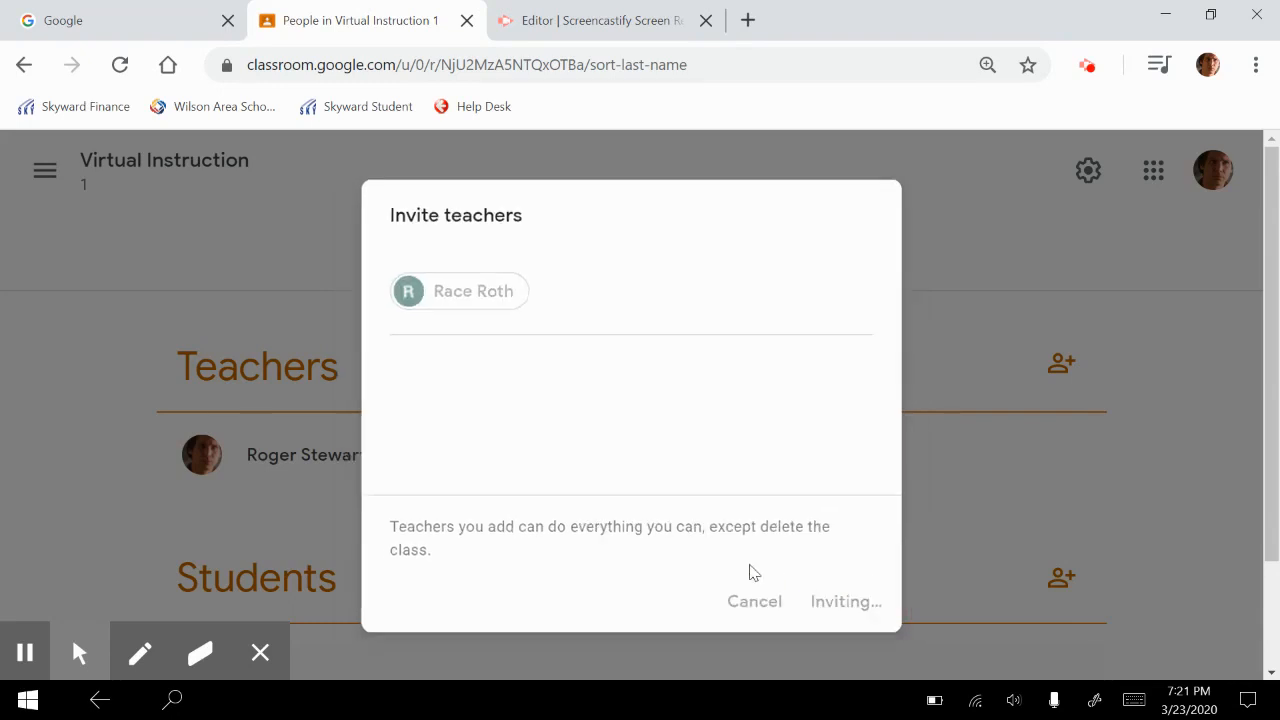
# Open the invitation form for adding students to the class
pyautogui.scroll(-2, 758, 543)
pyautogui.scroll(-1, 758, 543)
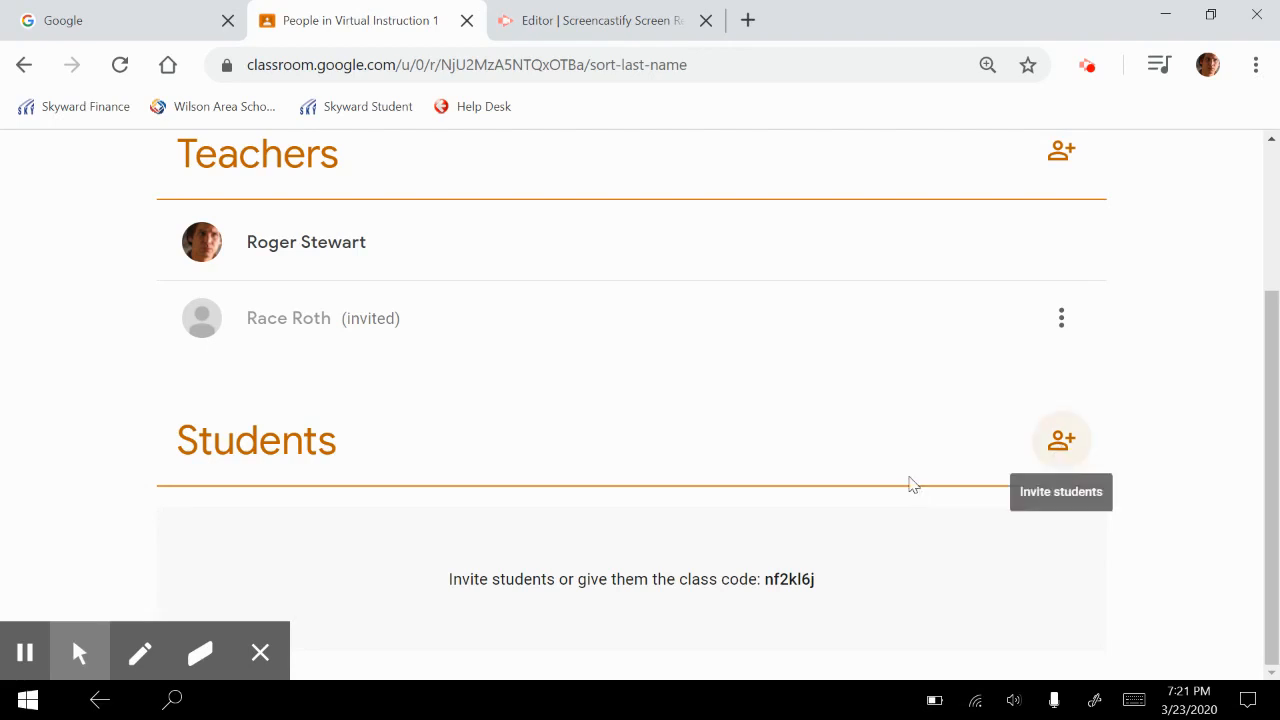
pyautogui.click(1068, 443)
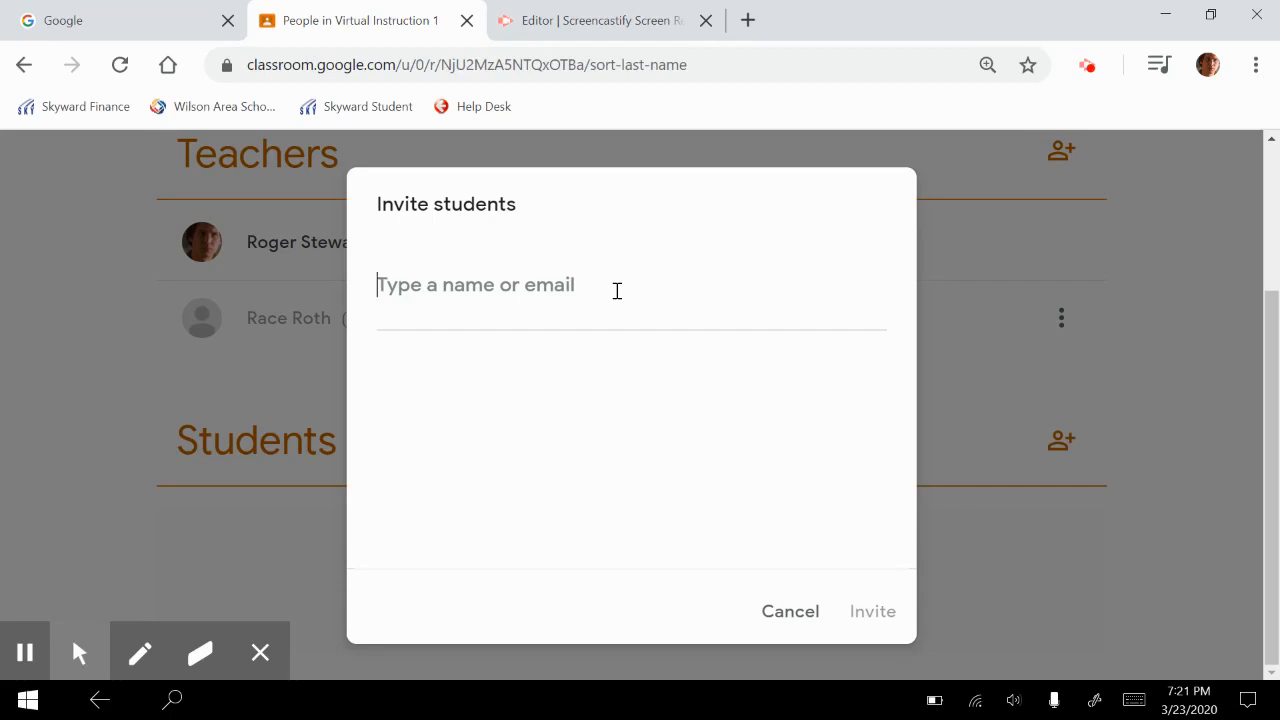
# Add a student found by first name to the invitation list and remove that entry again
pyautogui.write('evan')
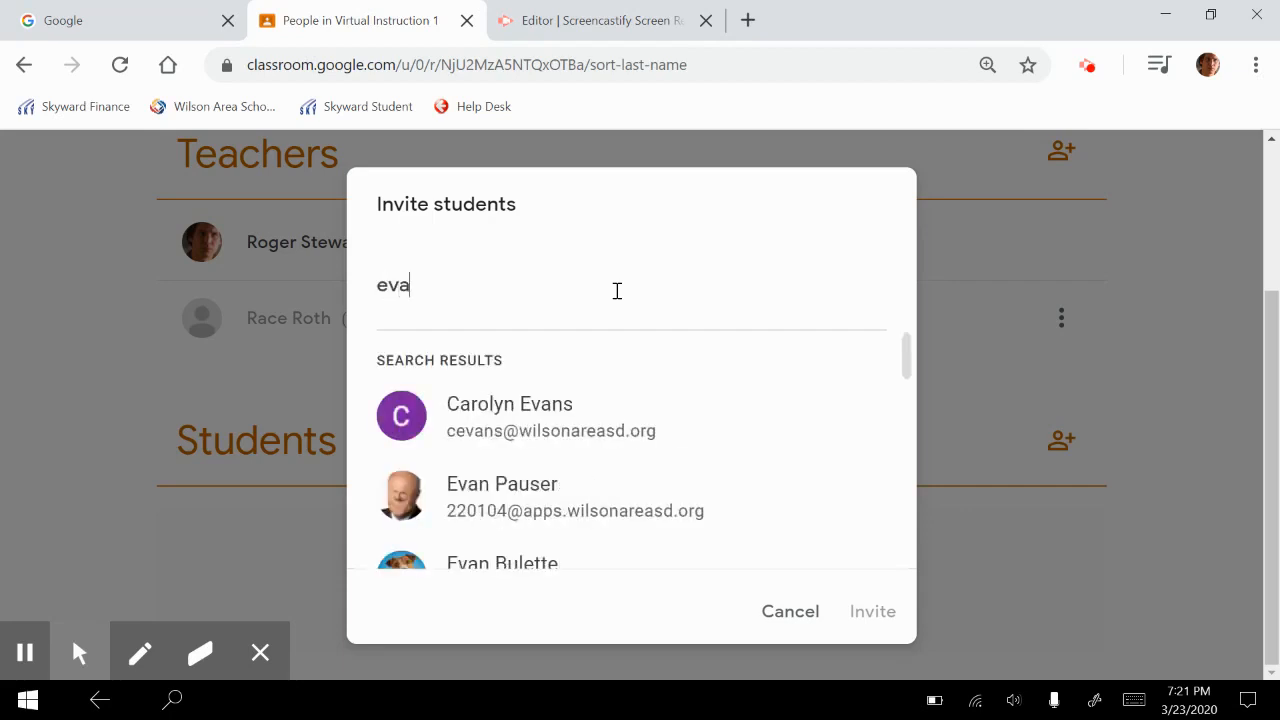
pyautogui.click(547, 492)
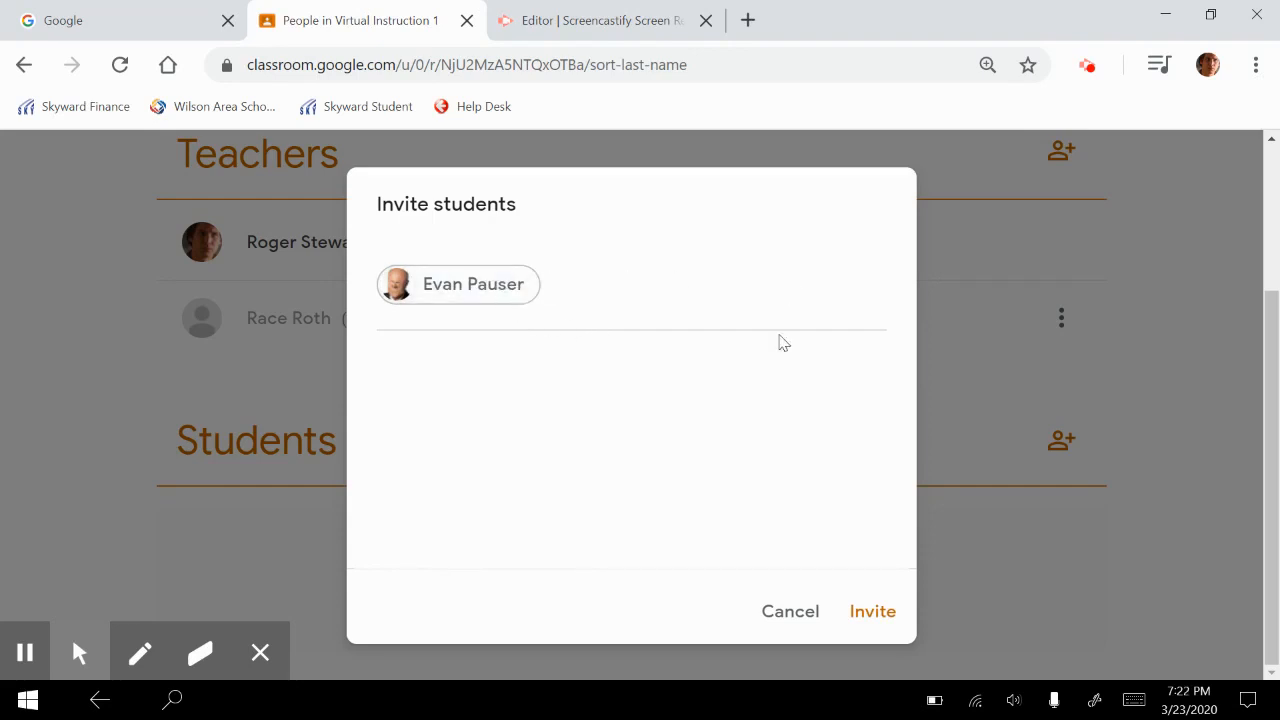
pyautogui.click(511, 297)
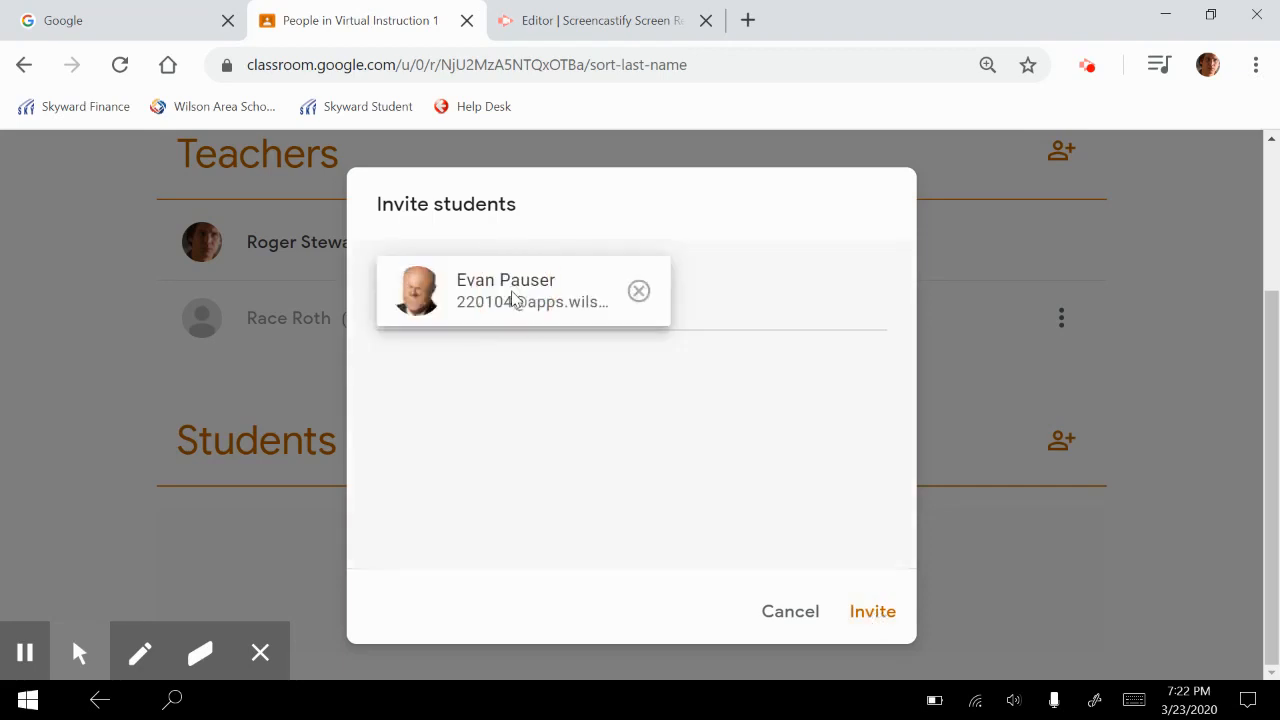
pyautogui.click(636, 293)
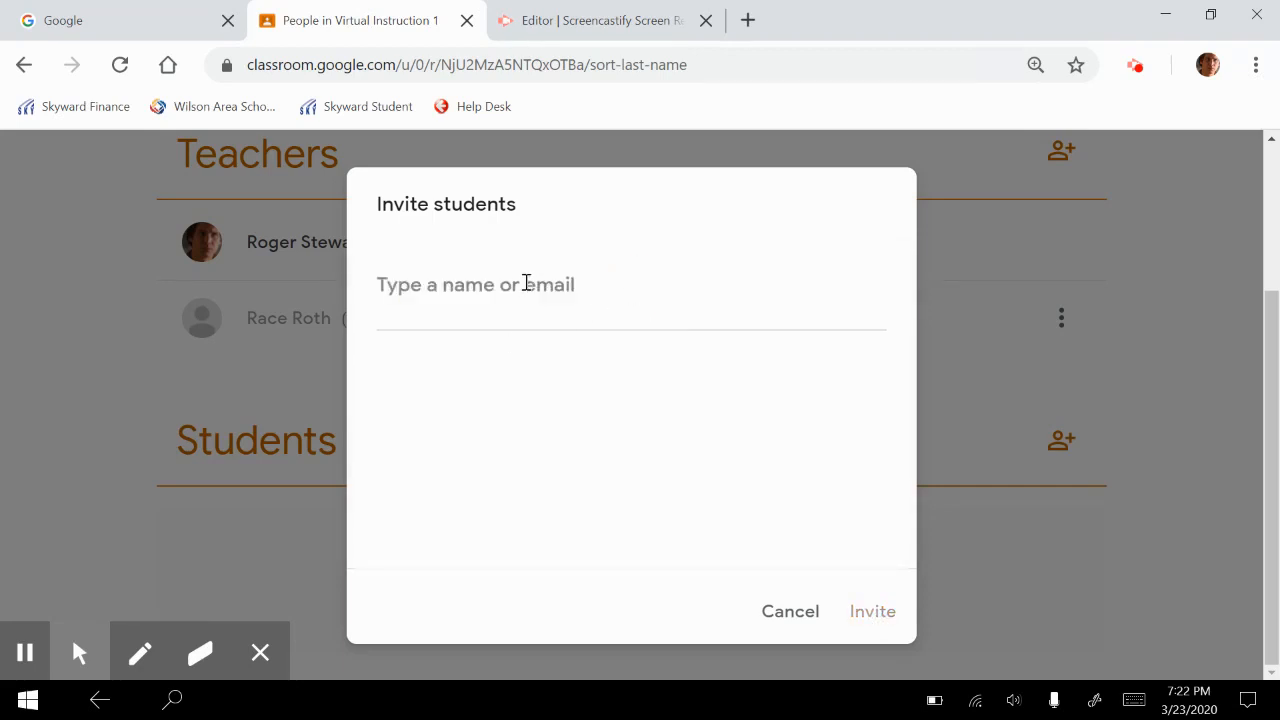
# Add four people to the student invitation list by searching for each one's first name, selecting the first match, and send the invitations
pyautogui.click(524, 286)
pyautogui.write('jen')
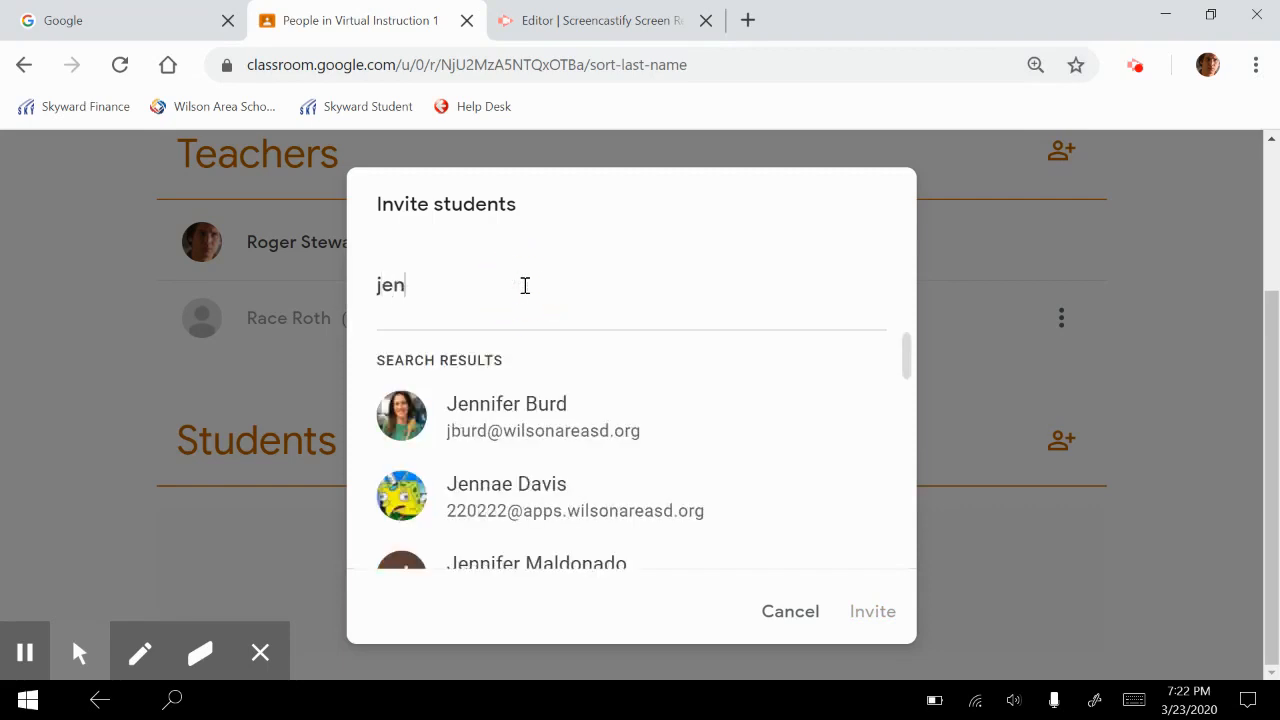
pyautogui.click(505, 408)
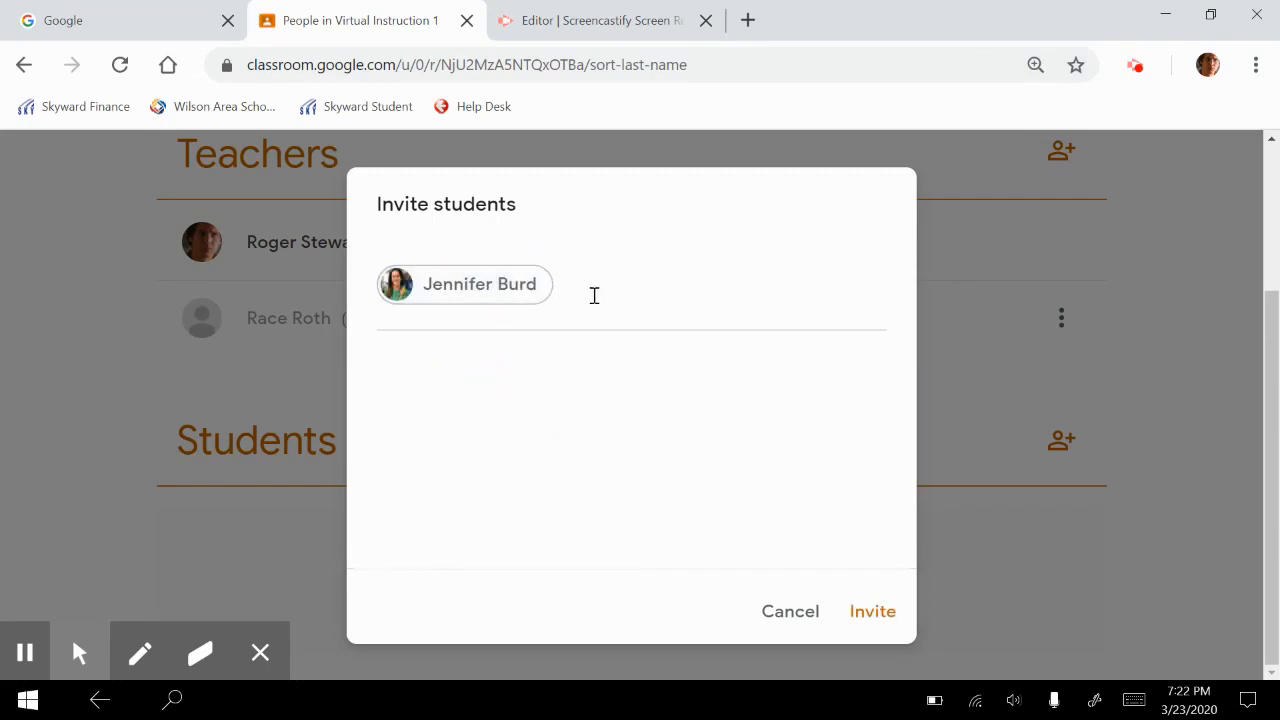
pyautogui.write('wendy')
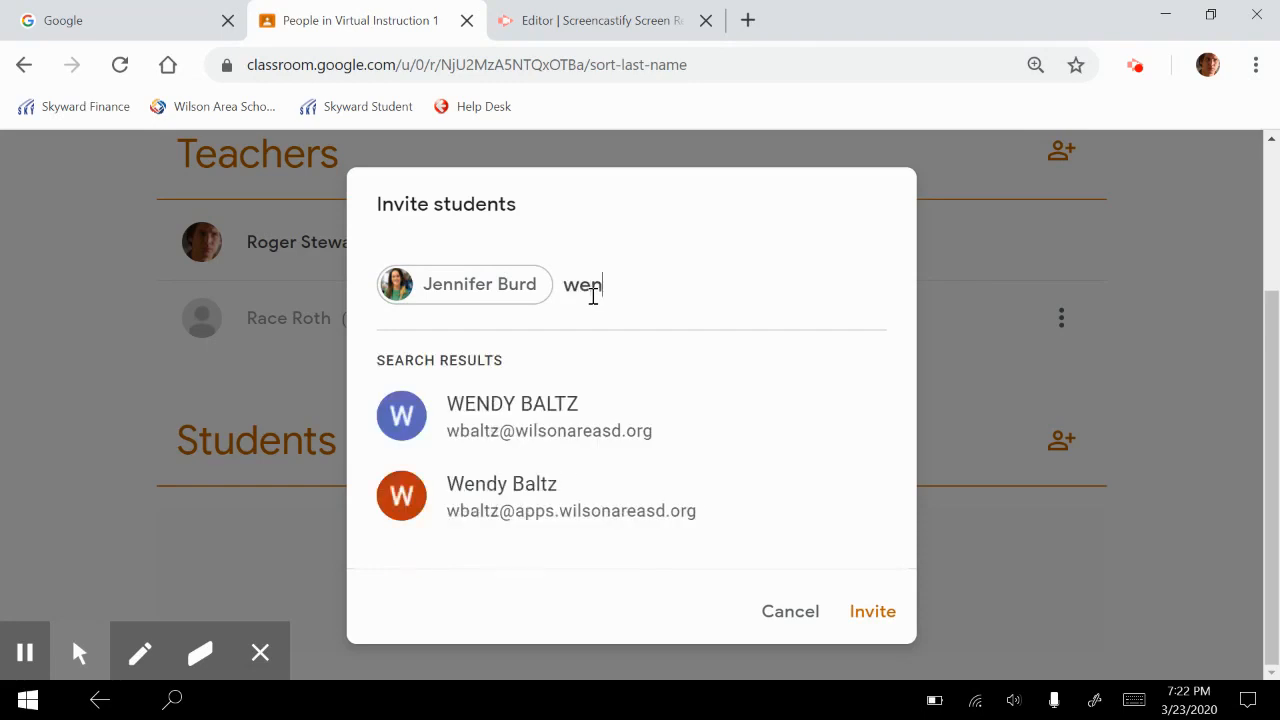
pyautogui.click(562, 416)
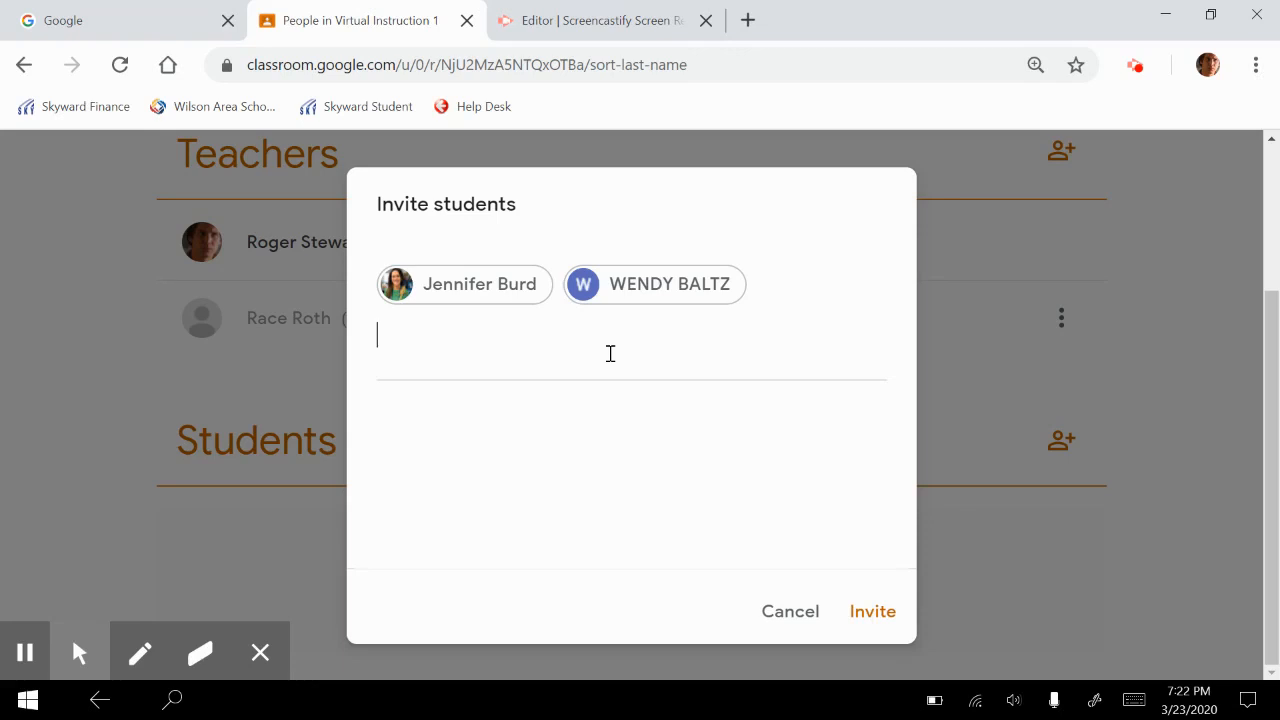
pyautogui.write('car')
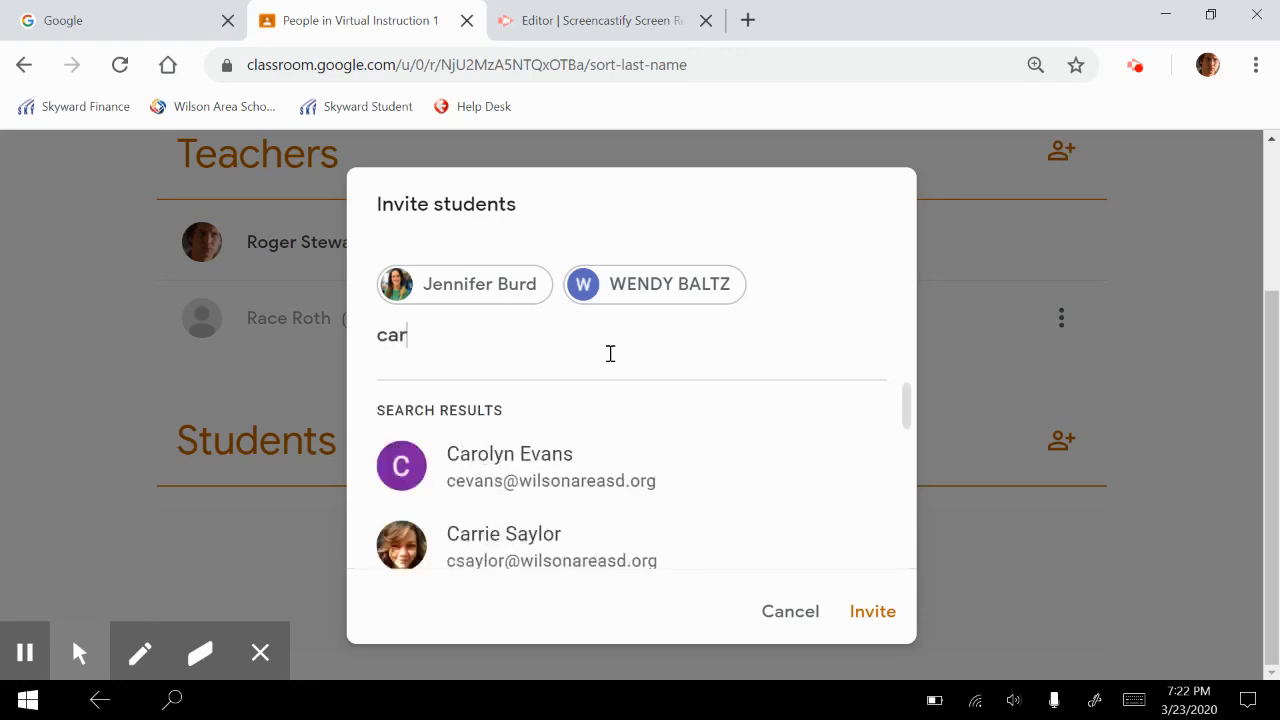
pyautogui.click(580, 456)
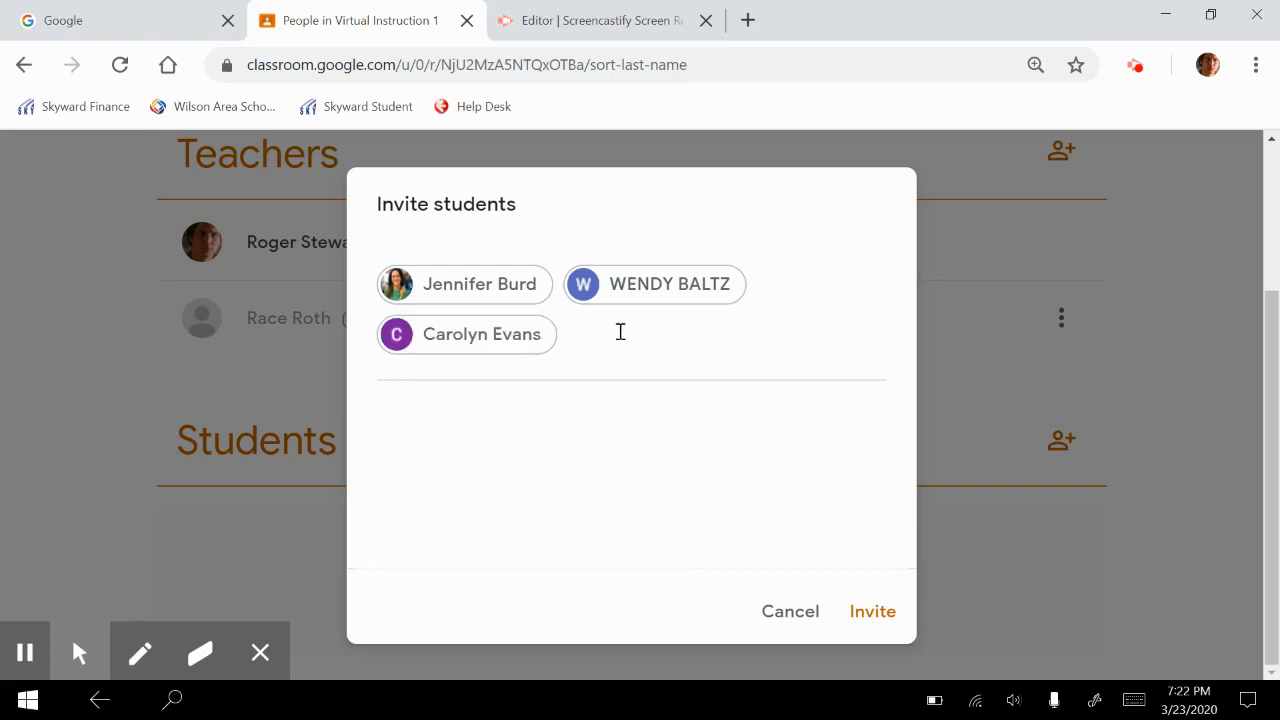
pyautogui.write('madi')
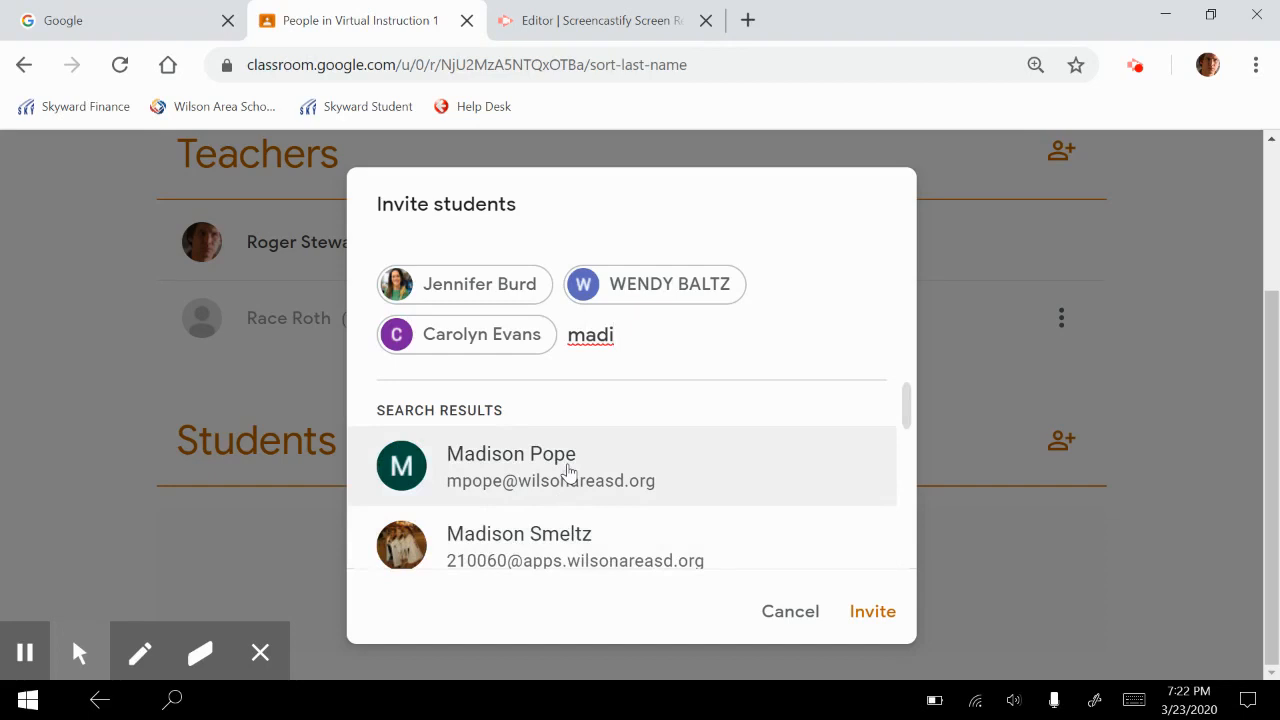
pyautogui.click(569, 470)
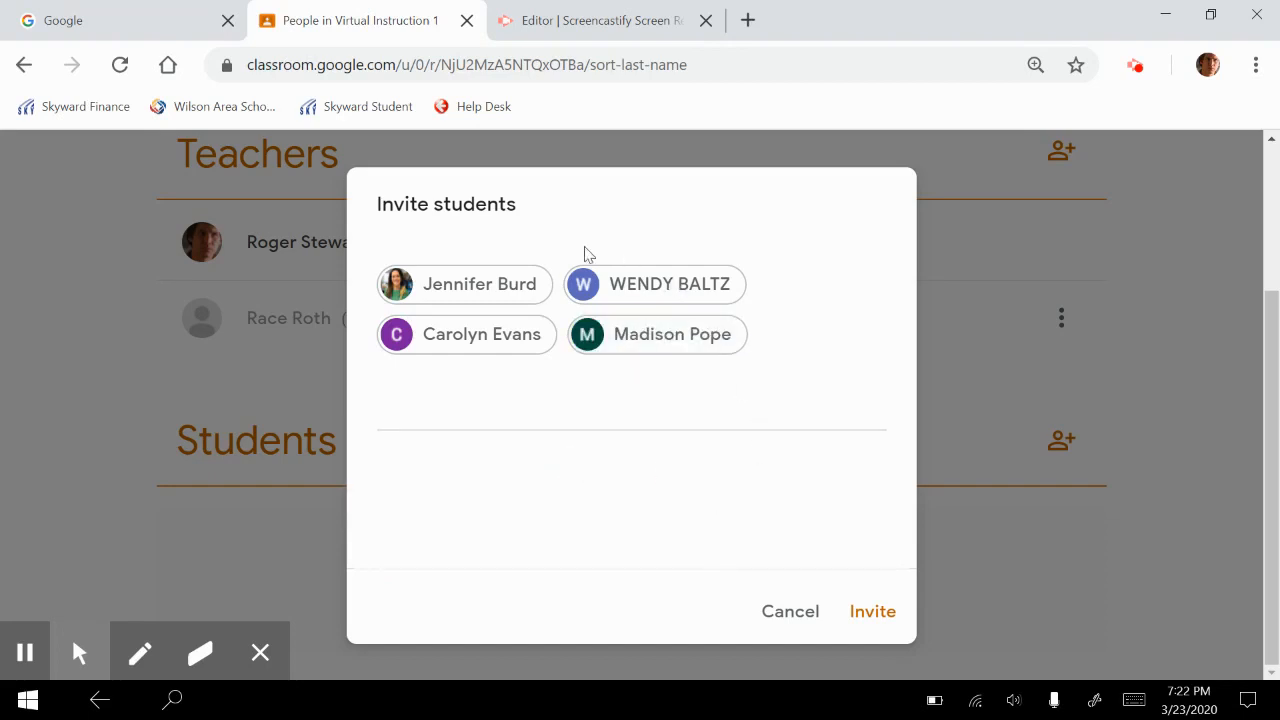
pyautogui.click(872, 613)
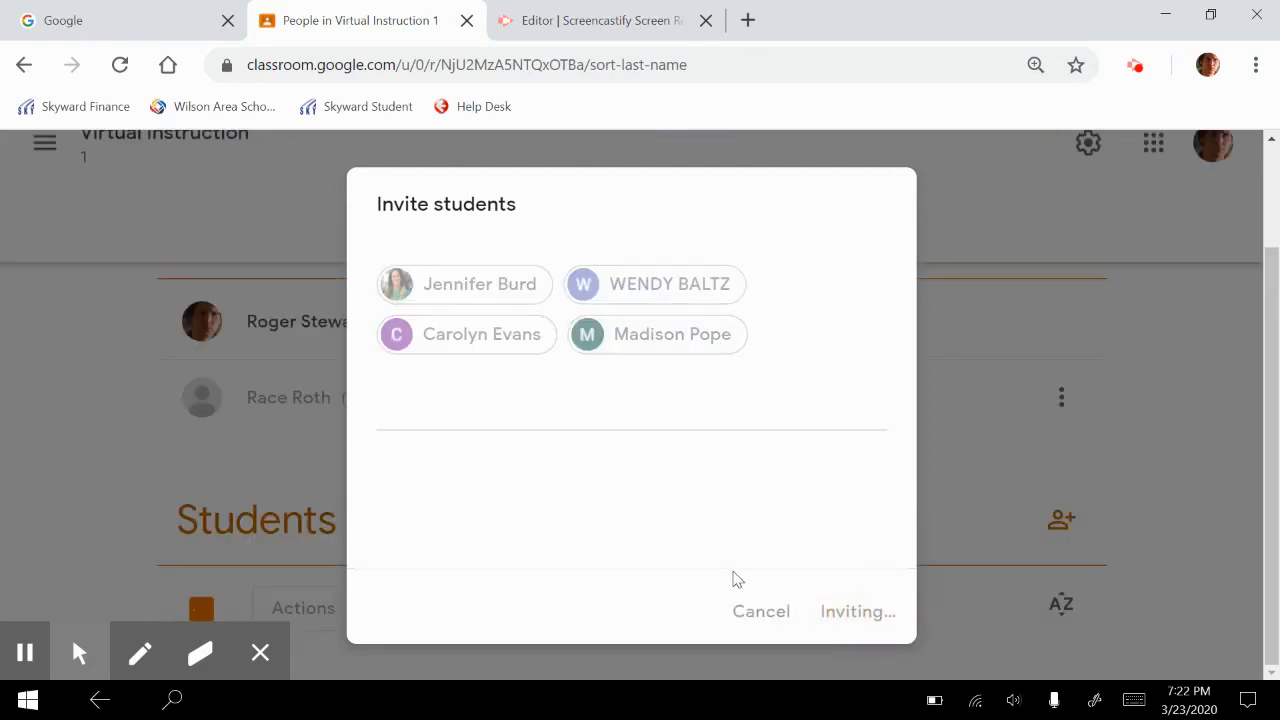
pyautogui.scroll(-2, 788, 593)
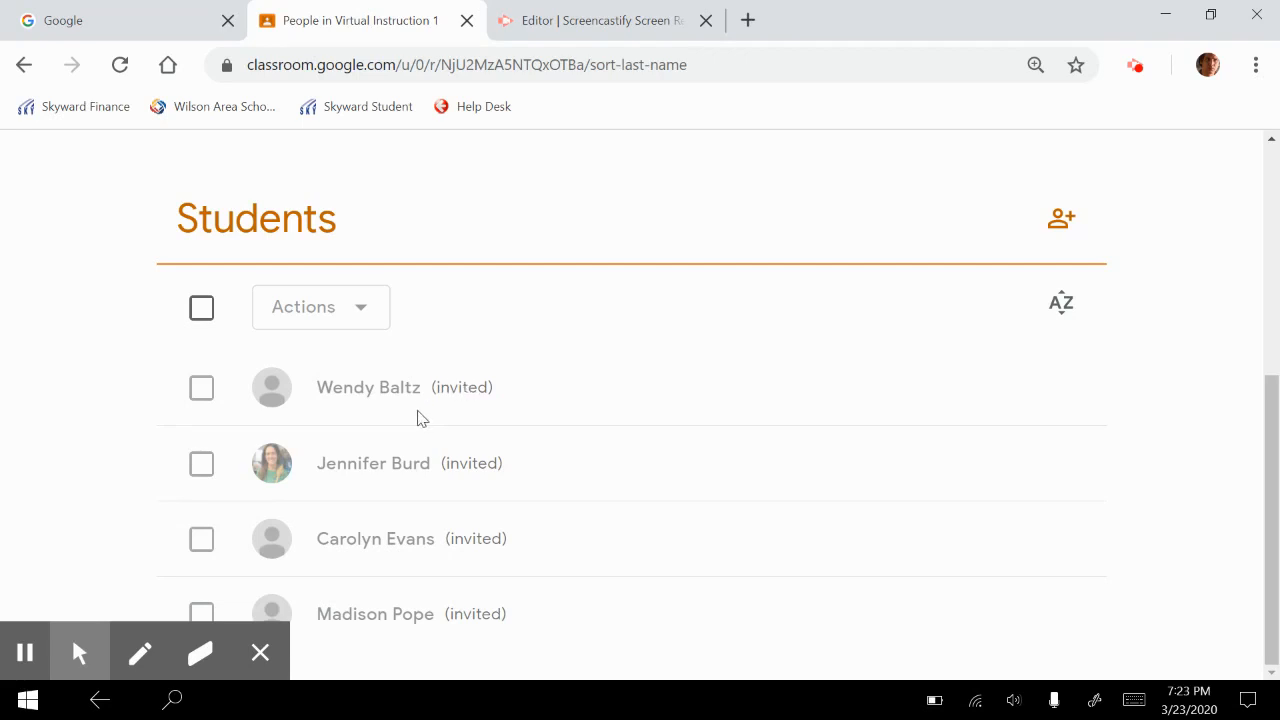
pyautogui.scroll(5, 420, 417)
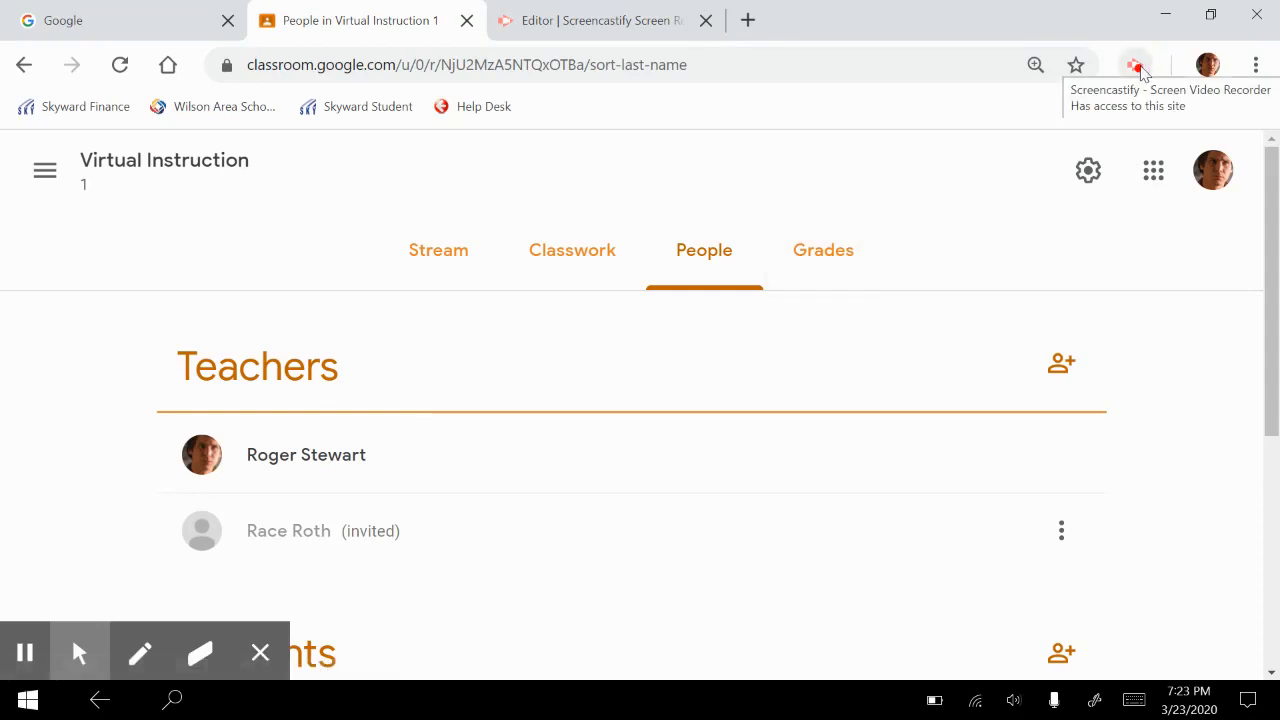
pyautogui.click(260, 655)
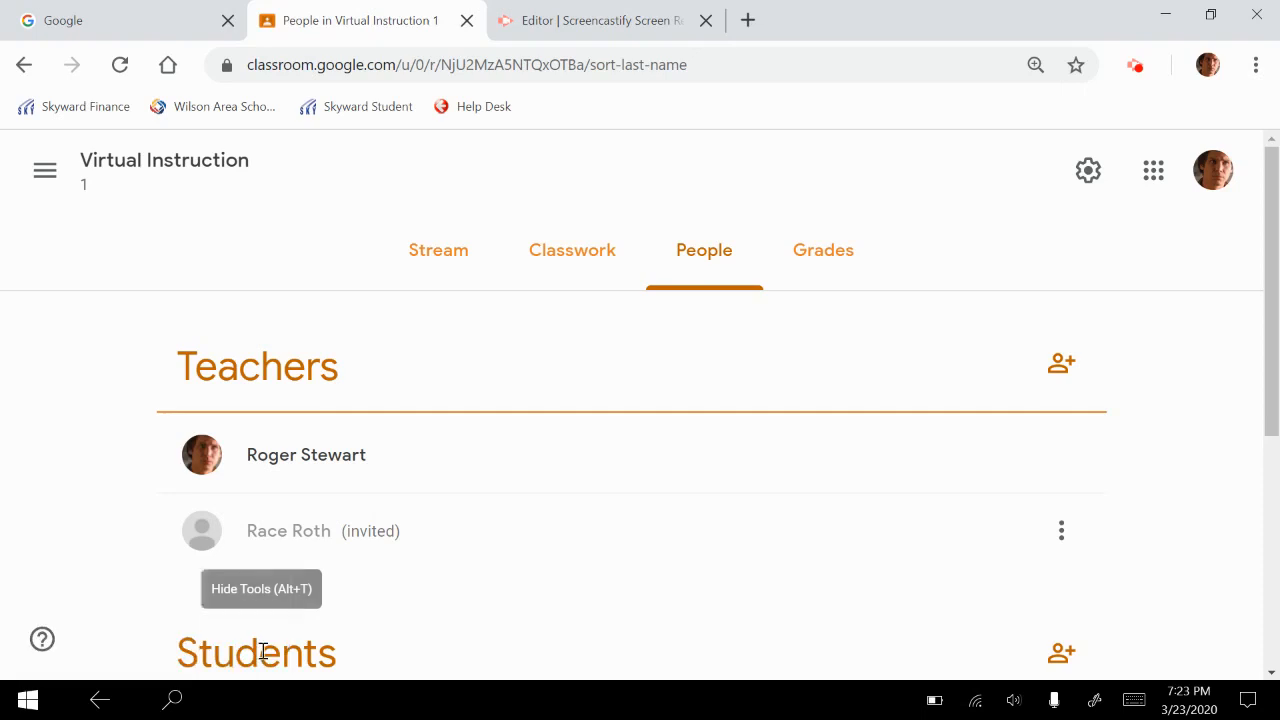
pyautogui.click(1140, 66)
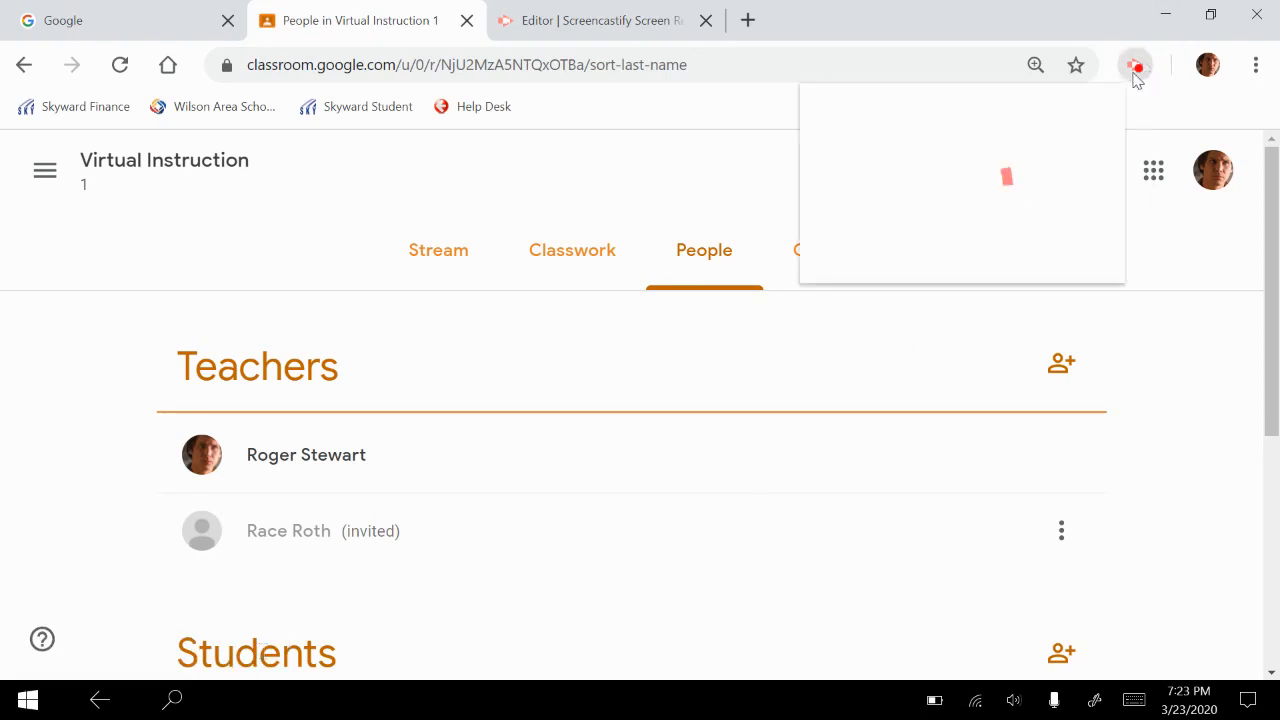